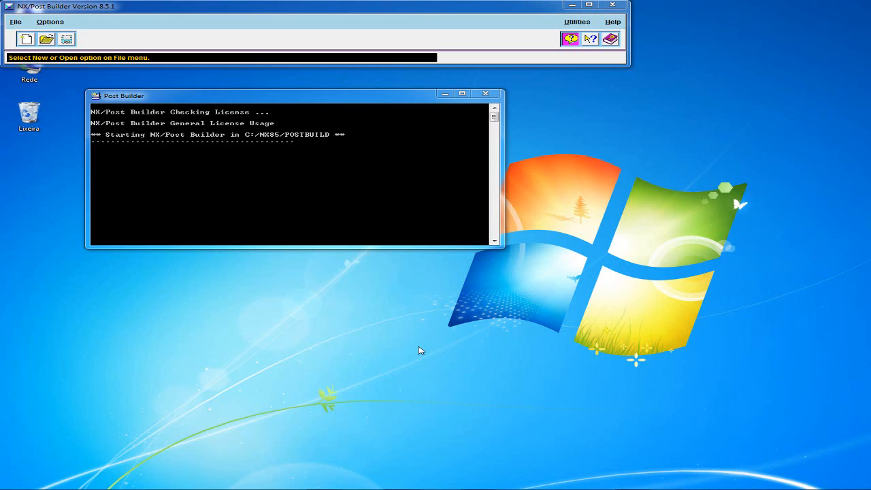
Step: Create a new 3-axis milling post in millimetres named PosRegistro and enlarge its editing window
left_click(25, 38)
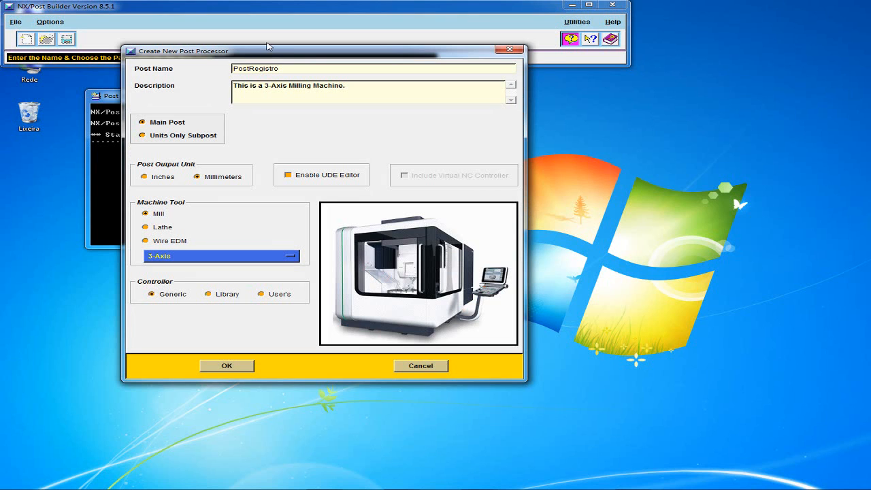
left_click_drag(267, 56, 239, 70)
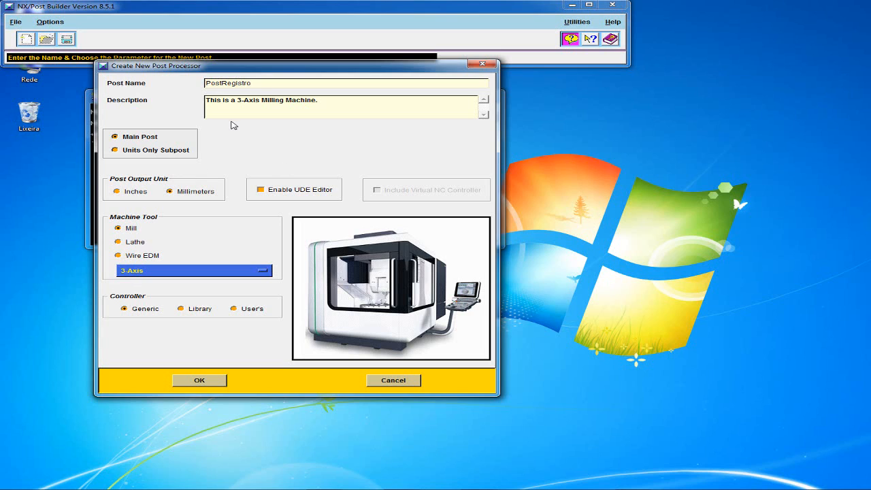
double_click(299, 84)
type("PosRegistro")
double_click(264, 85)
left_click(216, 380)
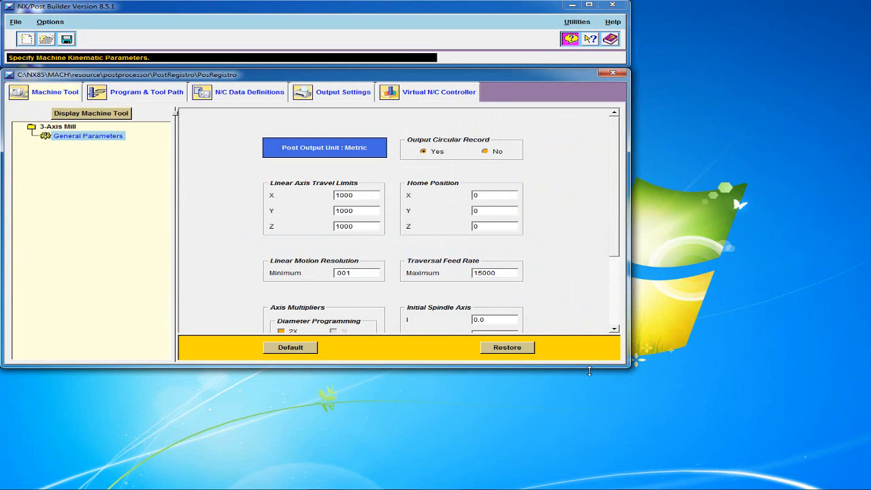
left_click_drag(590, 371, 589, 433)
left_click_drag(631, 366, 730, 365)
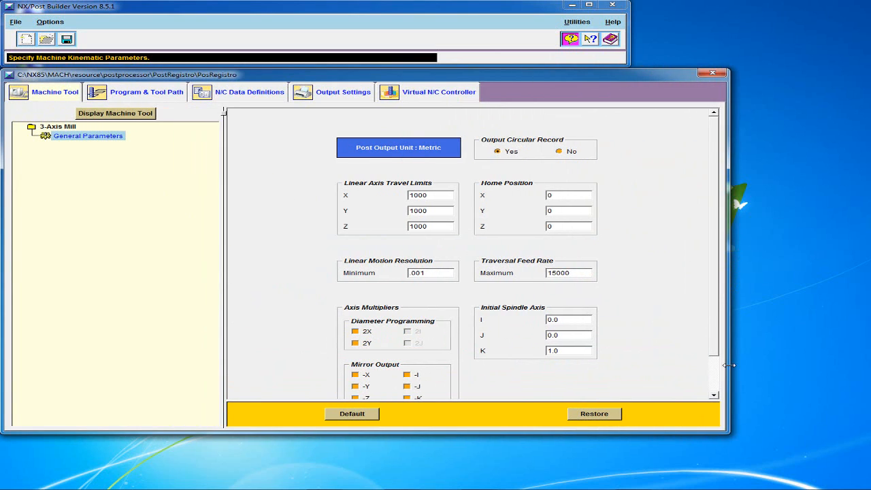
Step: Examine the Machine Control events of the tool path, from Tool Change through Tool Preselect
left_click(117, 193)
left_click(130, 98)
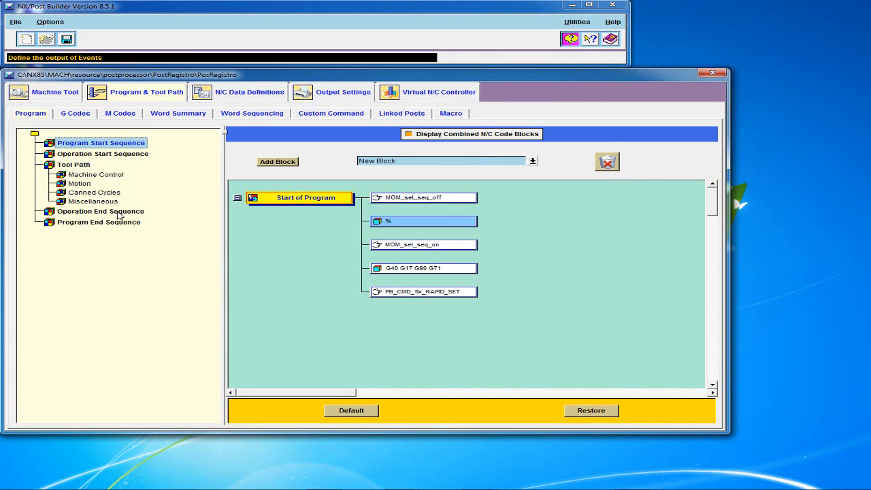
left_click(88, 176)
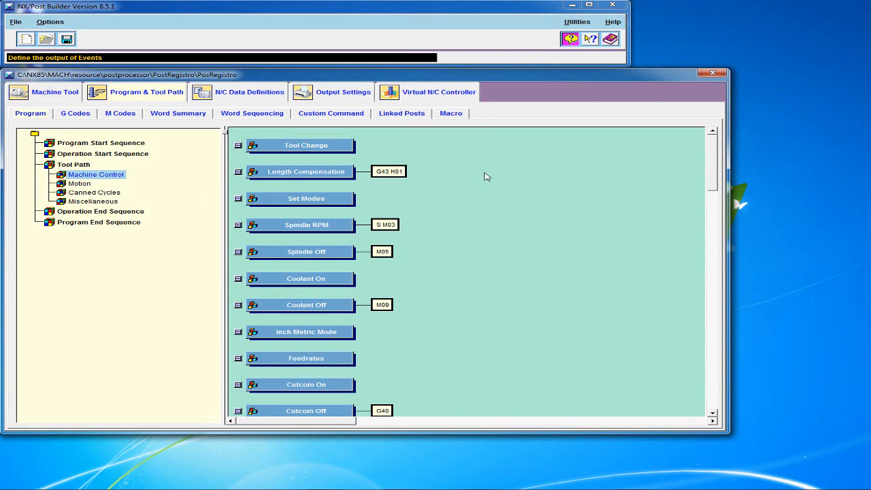
scroll(608, 191, "down", 2)
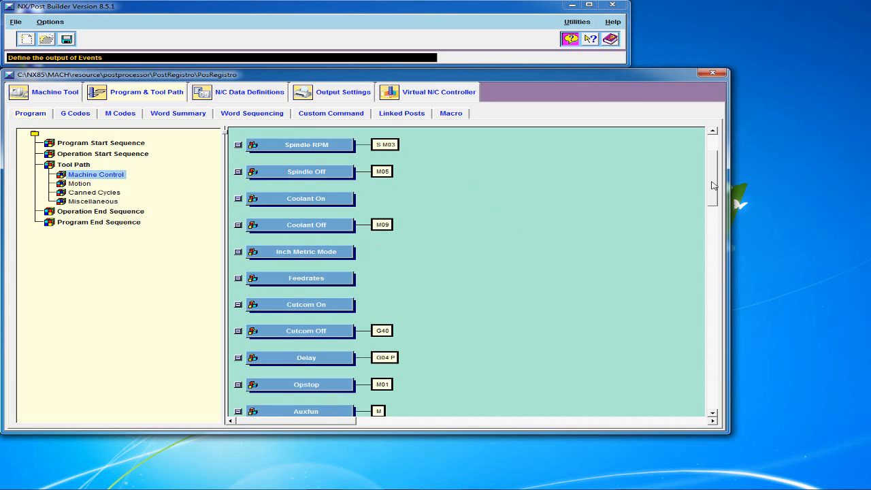
left_click_drag(712, 183, 712, 191)
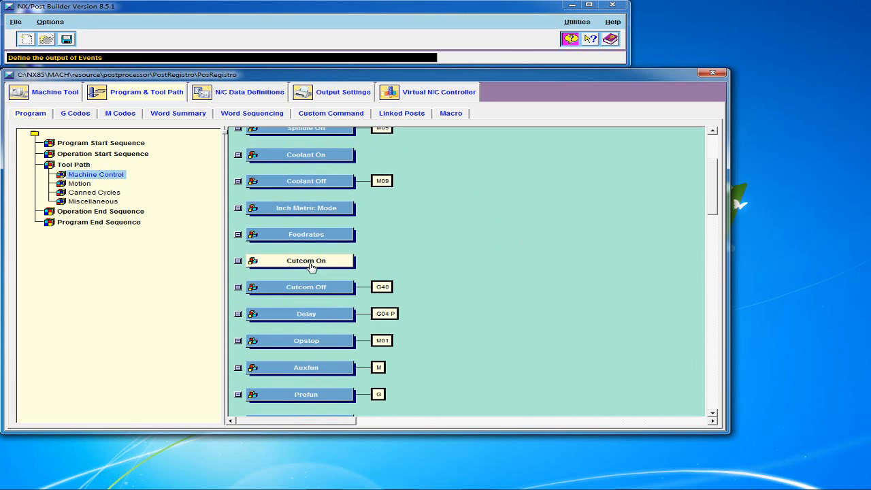
left_click_drag(712, 195, 712, 236)
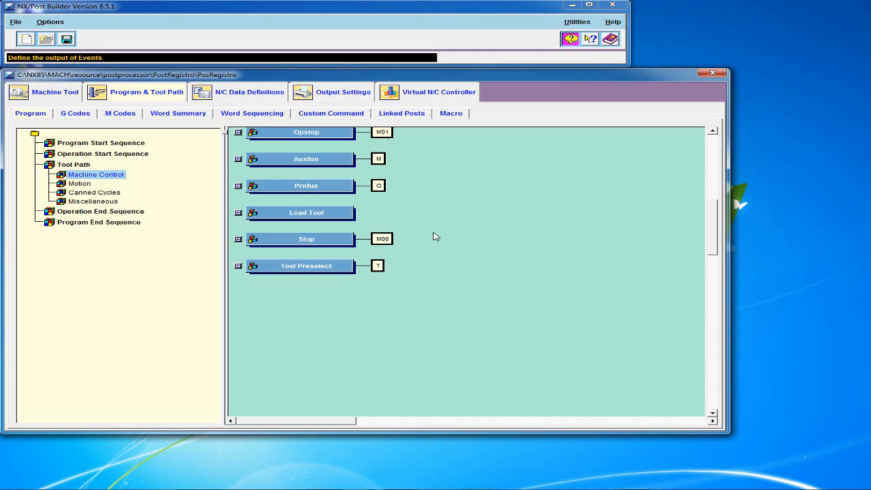
Step: Close the PosRegistro post without saving it
left_click(17, 22)
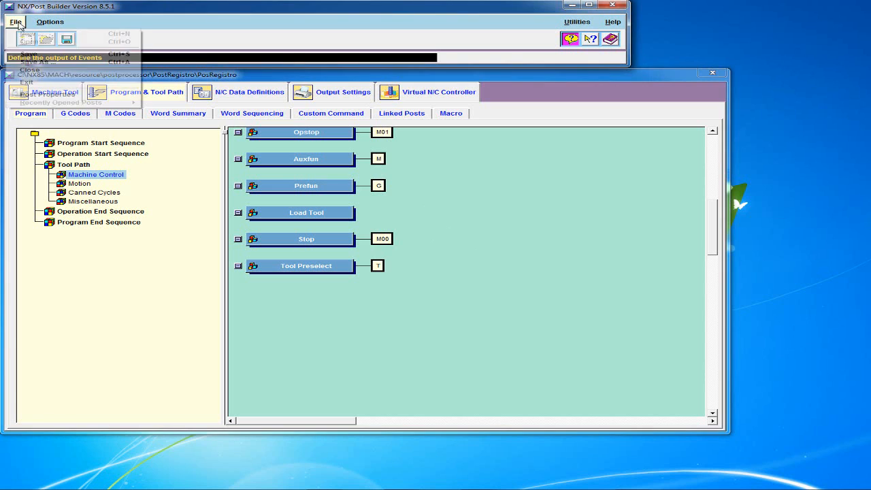
left_click(28, 70)
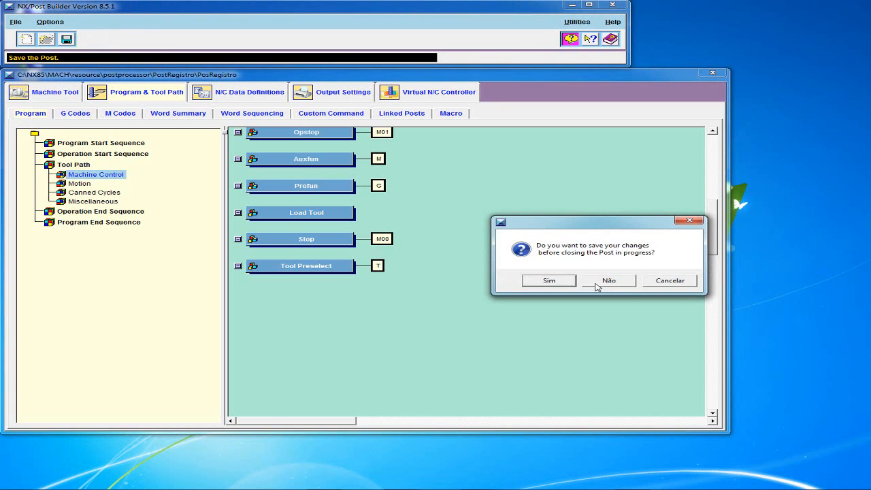
left_click(596, 286)
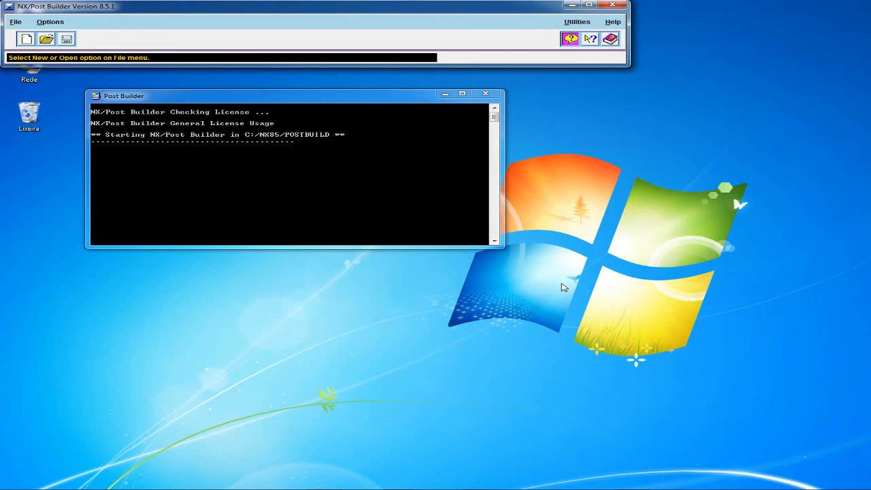
Step: Create a new 3-axis milling post in millimetres named Fanuc_RegistroSubFunction with the UDE Editor enabled
left_click(27, 40)
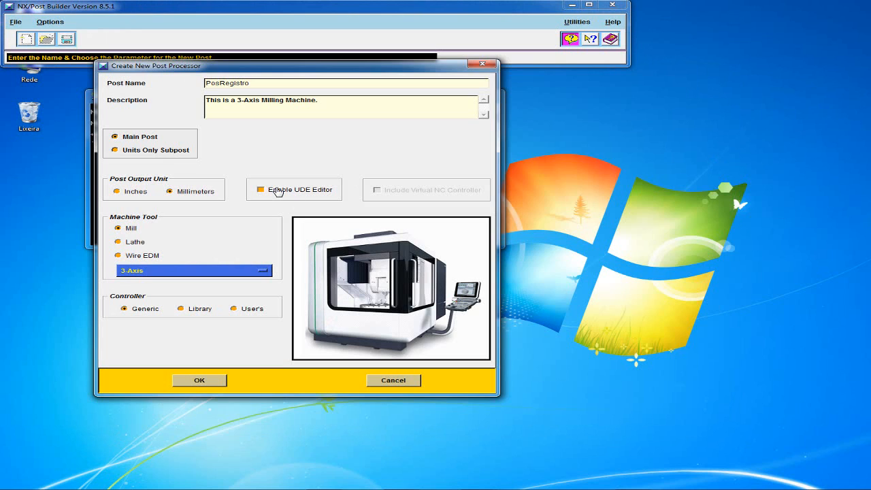
left_click(266, 195)
double_click(309, 82)
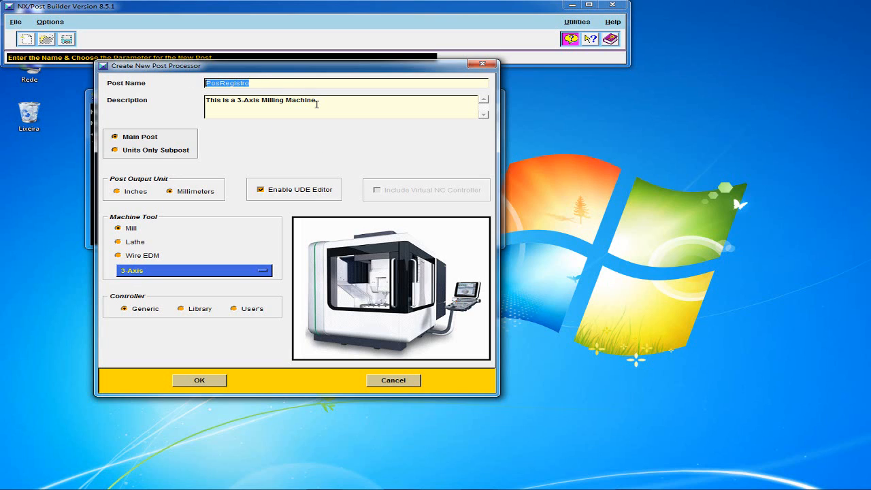
type("Re")
key("BackSpace")
key("BackSpace")
type("Fanuc_RegistroSubF")
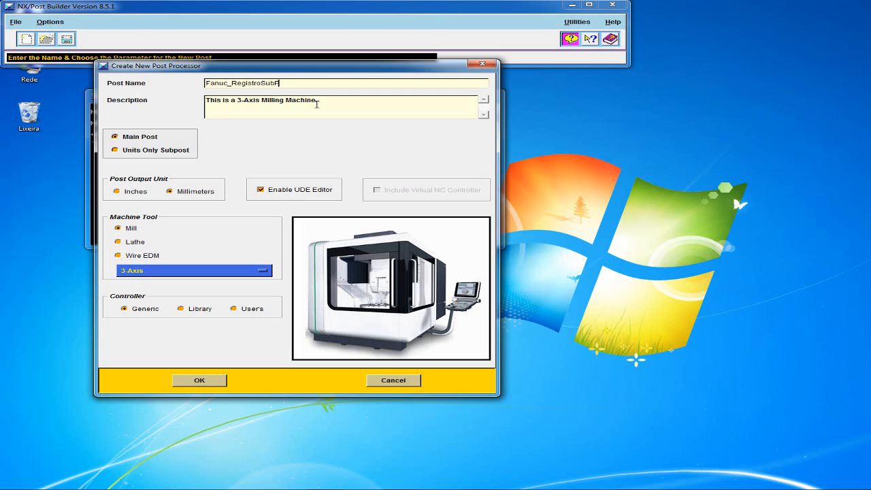
type("unction")
left_click(209, 384)
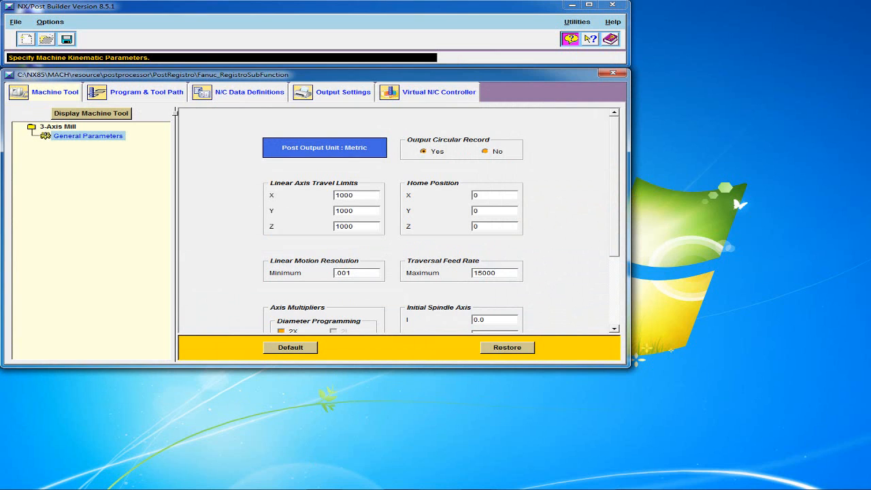
Step: Switch to Modelo.ptp in Notepad++, enlarge the text, and compare the bracketed X expression with the plain Y word in block N0070
left_click(327, 489)
scroll(298, 185, "up", 5, "ctrl")
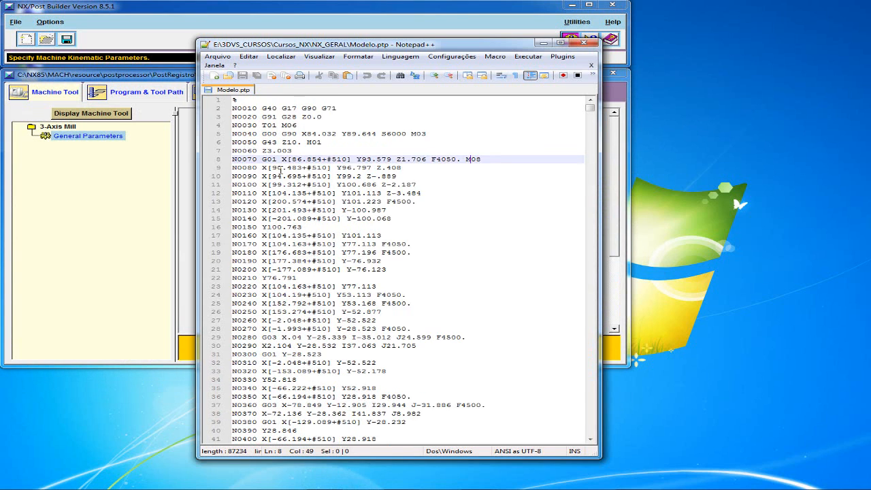
left_click(380, 194)
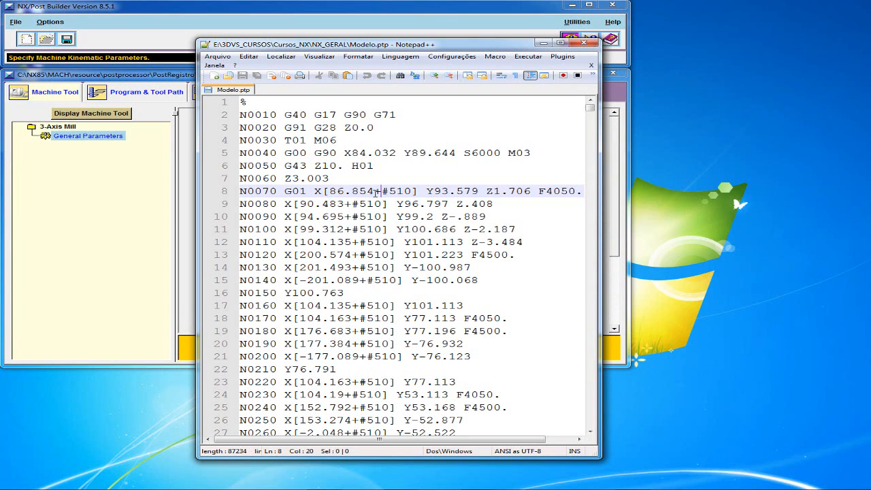
left_click(427, 192)
left_click_drag(428, 192, 480, 193)
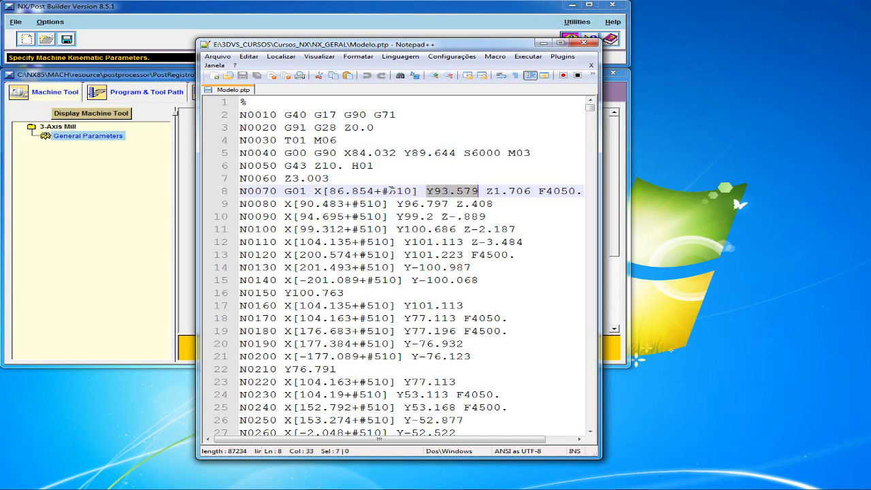
double_click(391, 190)
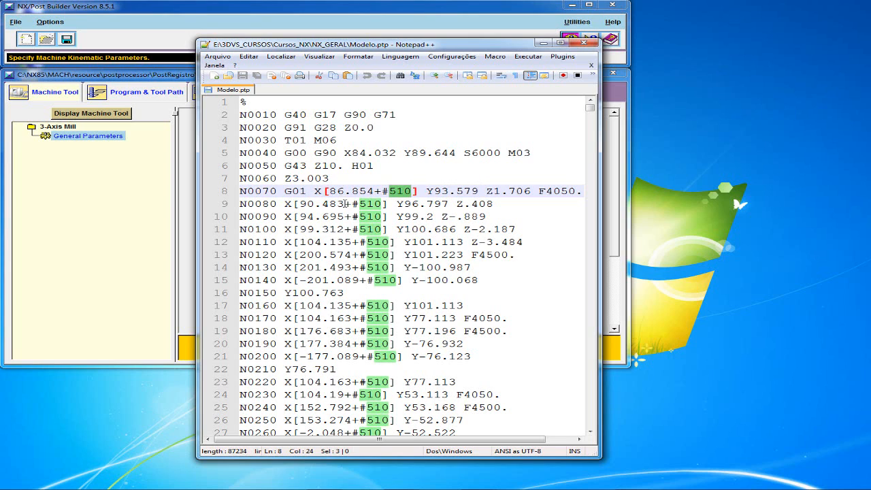
left_click(322, 191)
left_click_drag(313, 192, 419, 191)
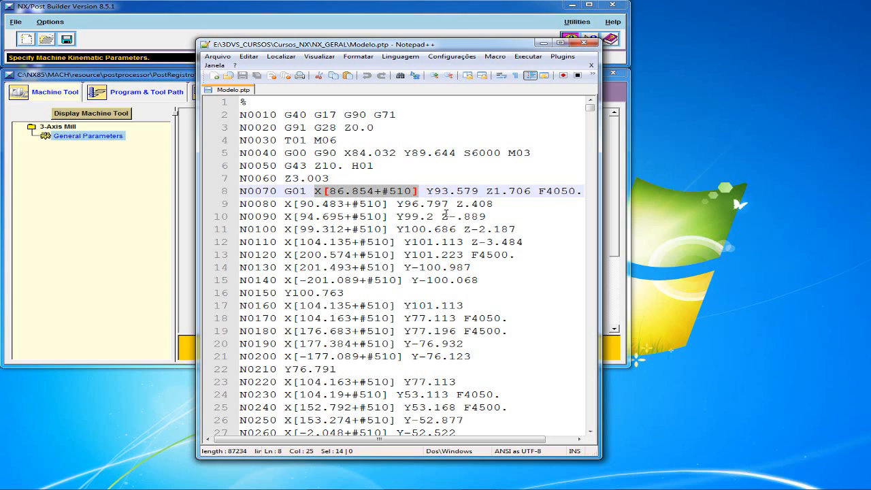
Step: Examine how the #510 register is added to the X coordinate in block N0070 and the following blocks
double_click(397, 193)
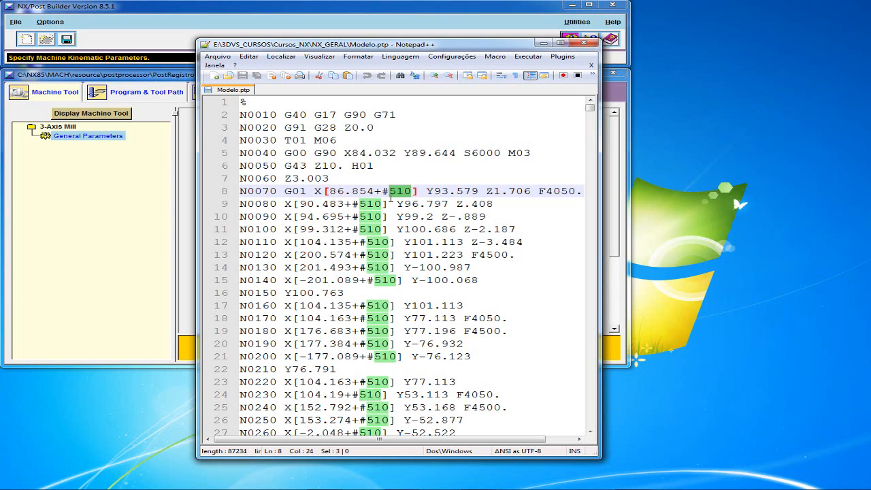
left_click_drag(383, 192, 412, 191)
left_click_drag(383, 192, 413, 191)
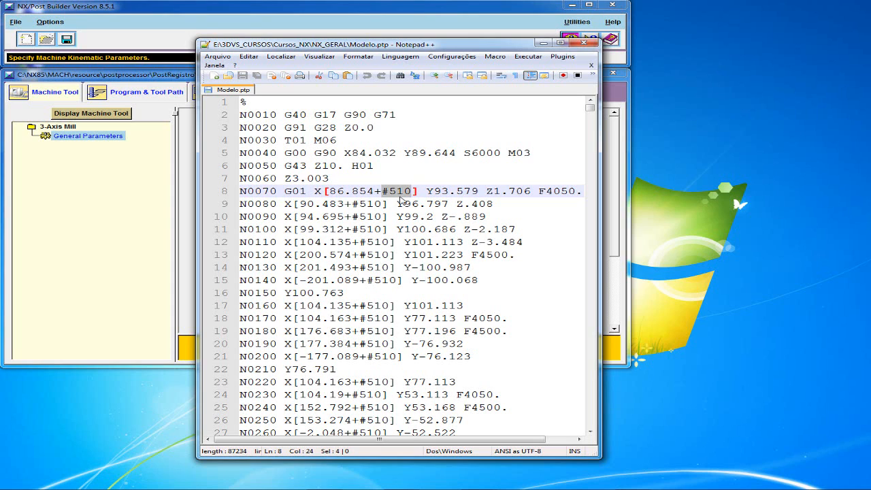
left_click_drag(247, 191, 399, 193)
left_click(346, 203)
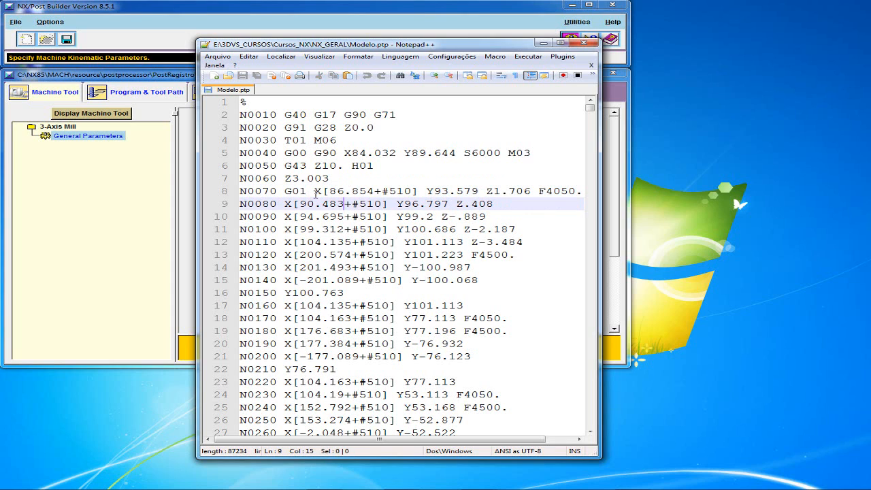
left_click_drag(314, 191, 374, 191)
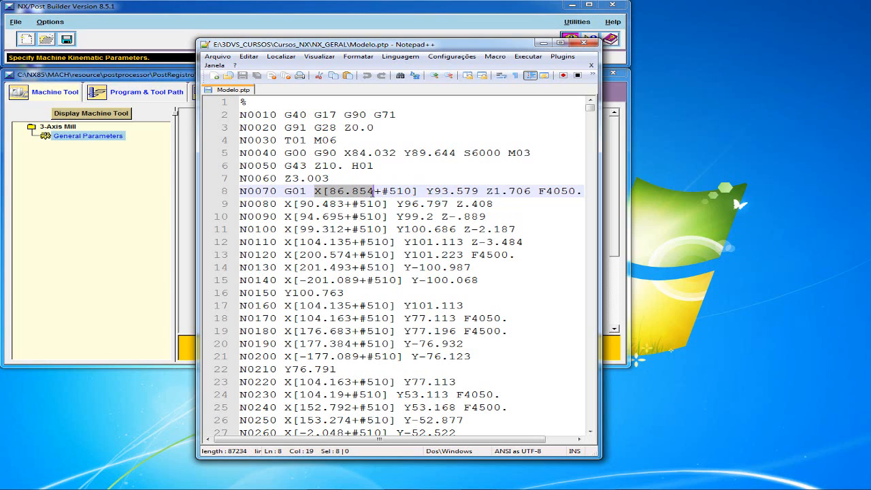
left_click_drag(380, 191, 414, 191)
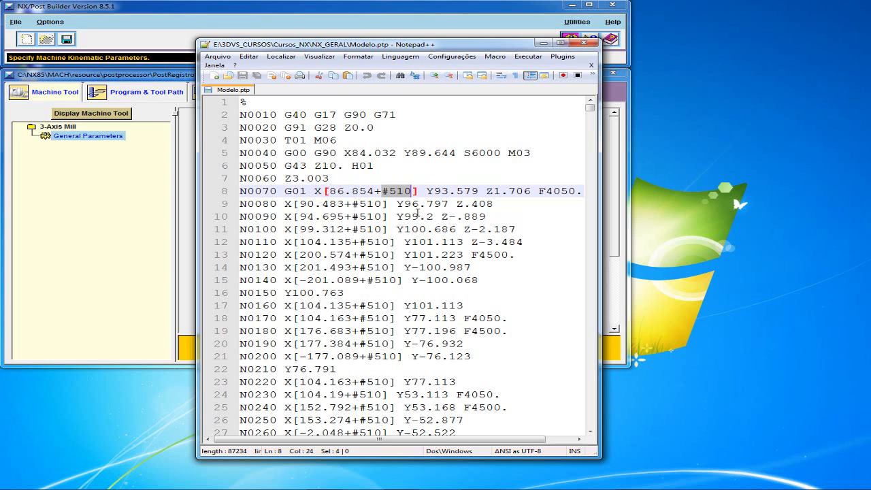
double_click(399, 192)
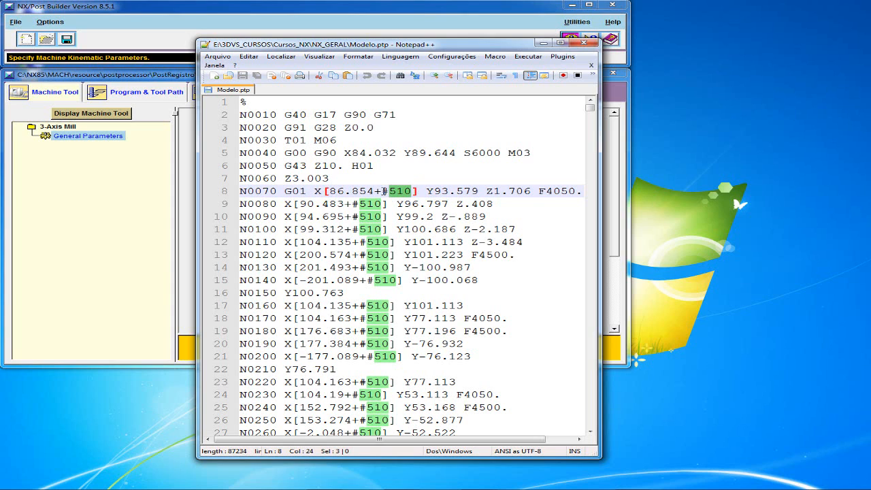
left_click_drag(384, 191, 409, 191)
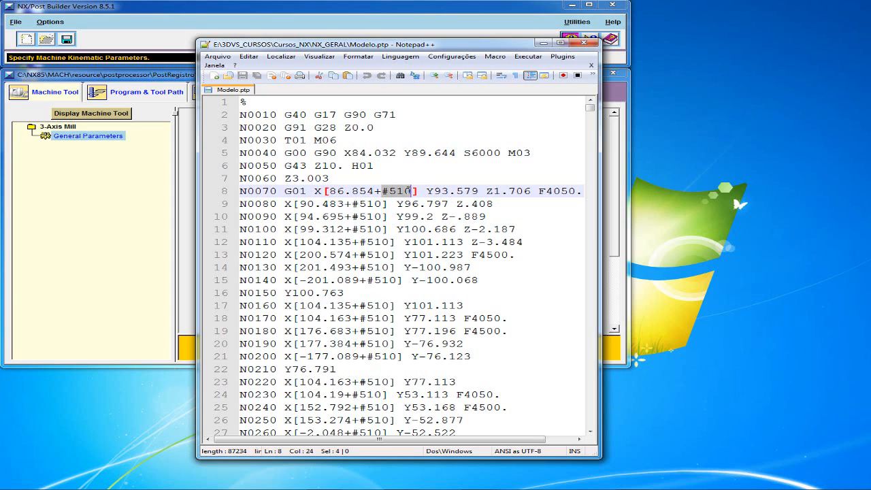
double_click(409, 192)
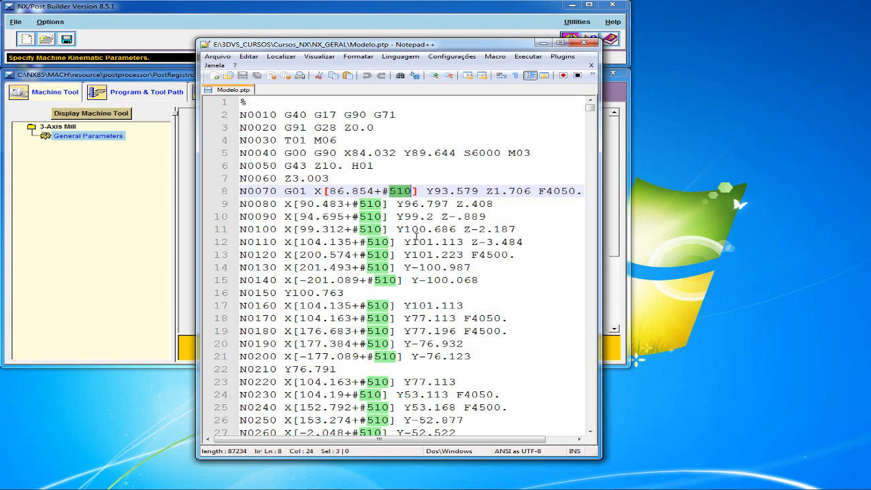
Step: Check the complete X[86.854+#510] word in block N0070 against the Y and Z words beside it
left_click(316, 191)
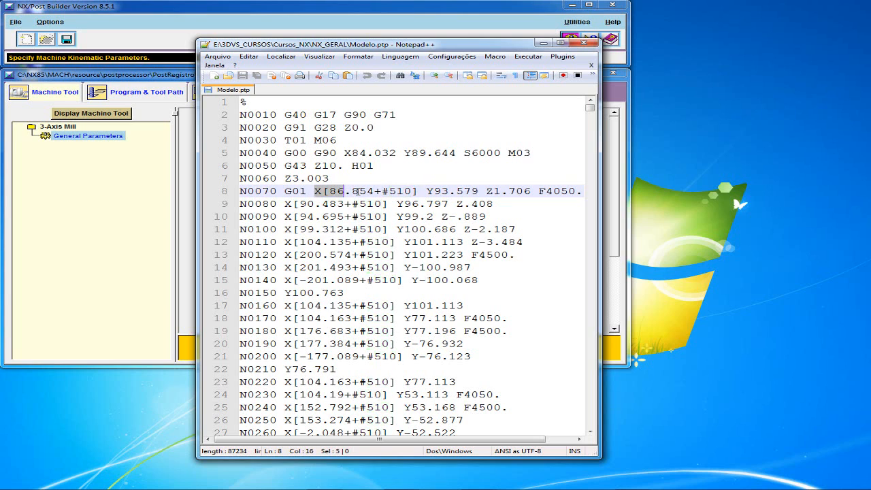
key("shift+Right")
key("shift+Right")
key("shift+Right")
key("shift+Right")
key("shift+Right")
key("shift+Right")
key("shift+Right")
key("shift+Right")
key("shift+Right")
key("shift+Right")
key("shift+Right")
key("shift+Right")
key("shift+Right")
key("shift+Right")
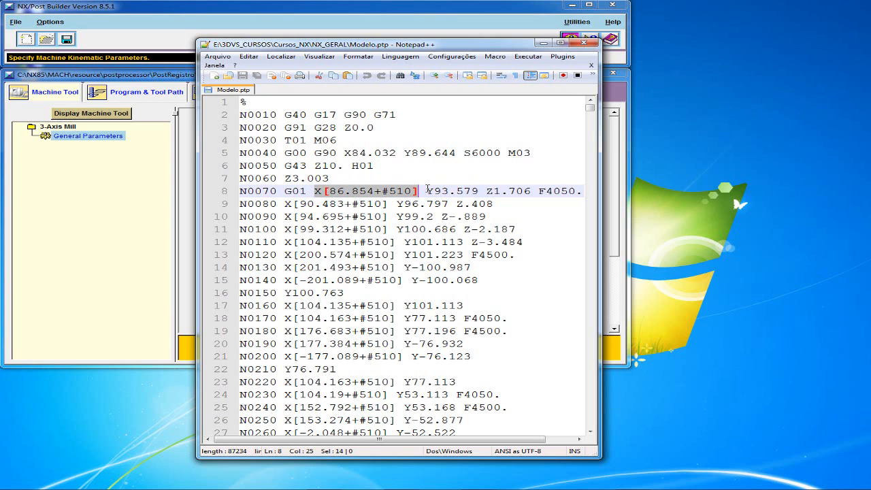
left_click_drag(426, 192, 510, 191)
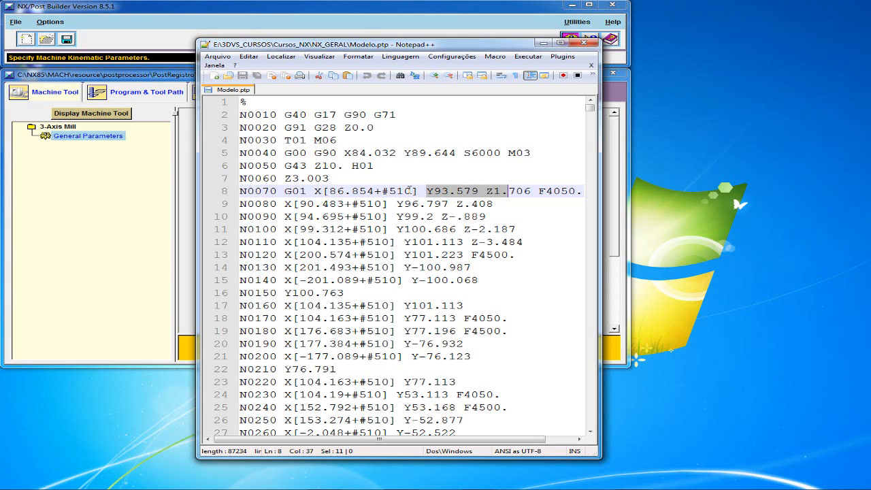
left_click_drag(411, 191, 385, 192)
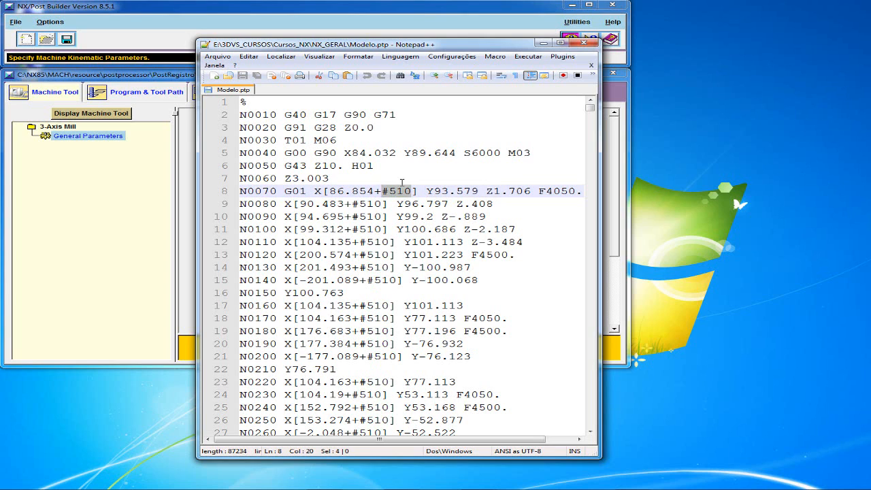
Step: Switch back to Post Builder and inspect the Insert event of the Machine Control tool path events, including its user-defined parameters
left_click(135, 185)
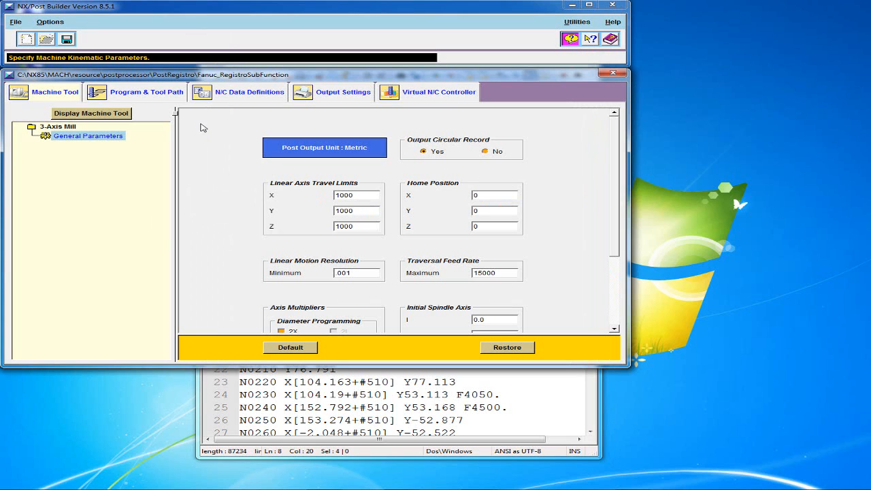
left_click(162, 98)
left_click(94, 176)
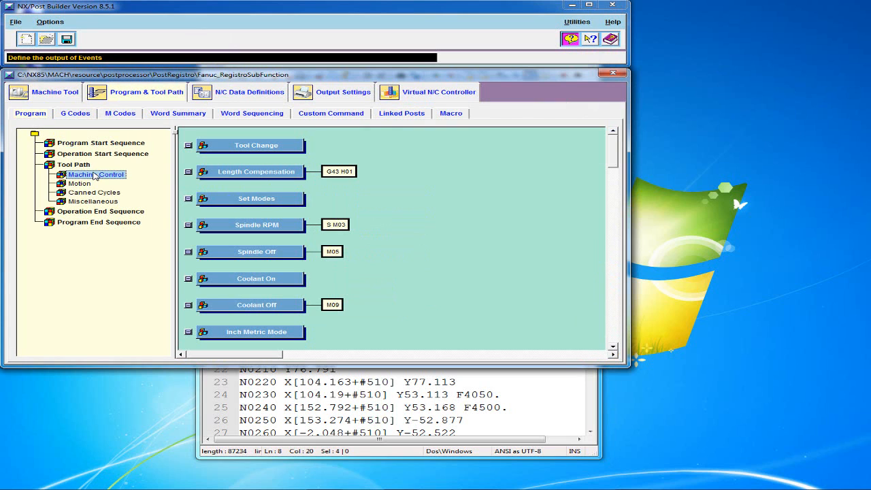
scroll(538, 213, "down", 15)
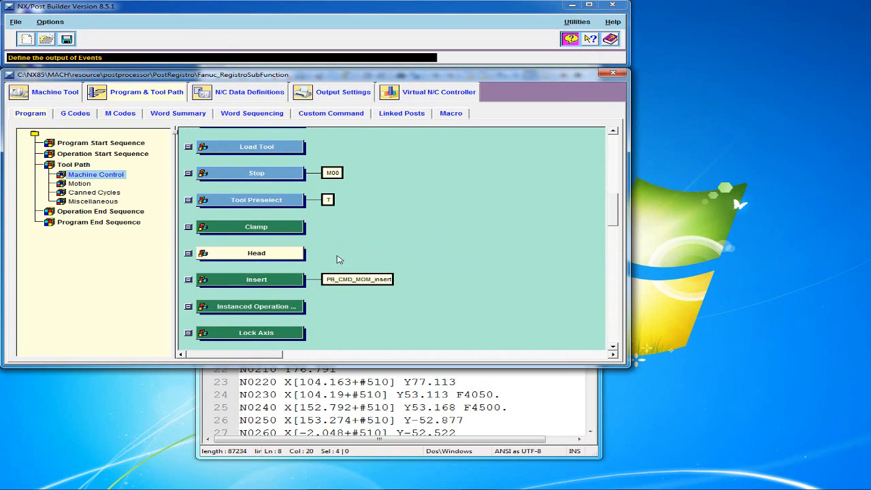
scroll(340, 260, "down", 1)
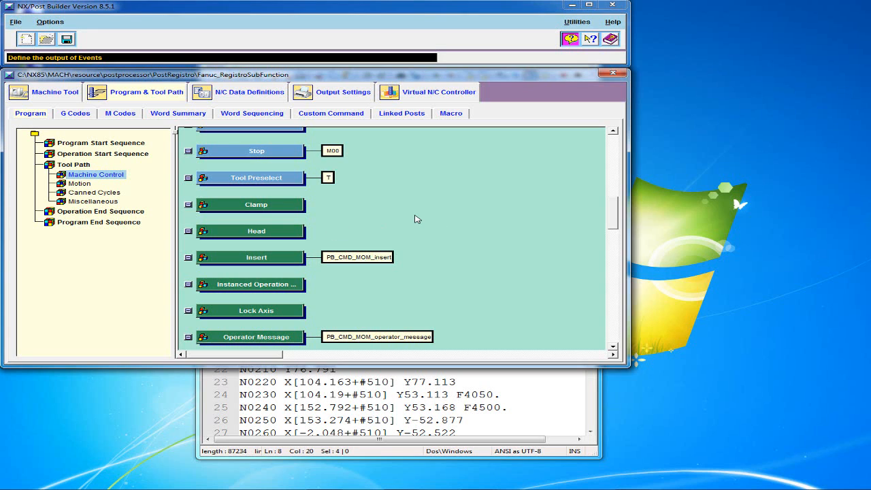
left_click(272, 261)
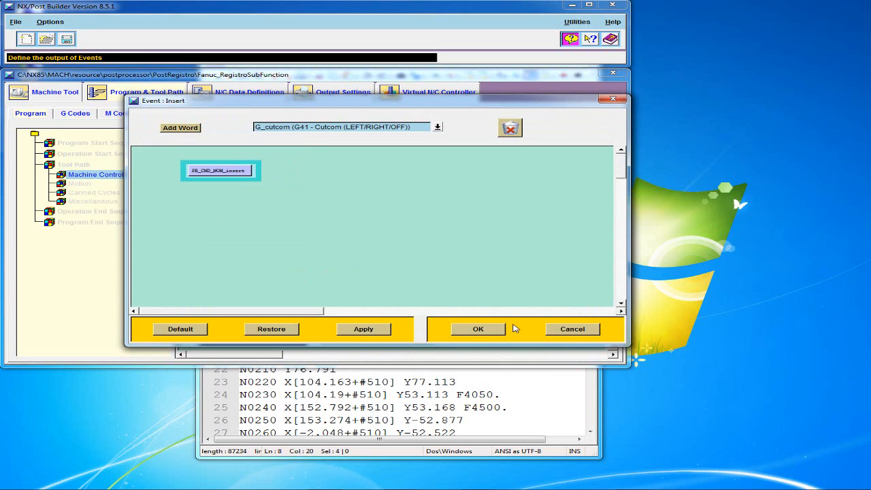
left_click(588, 330)
right_click(256, 258)
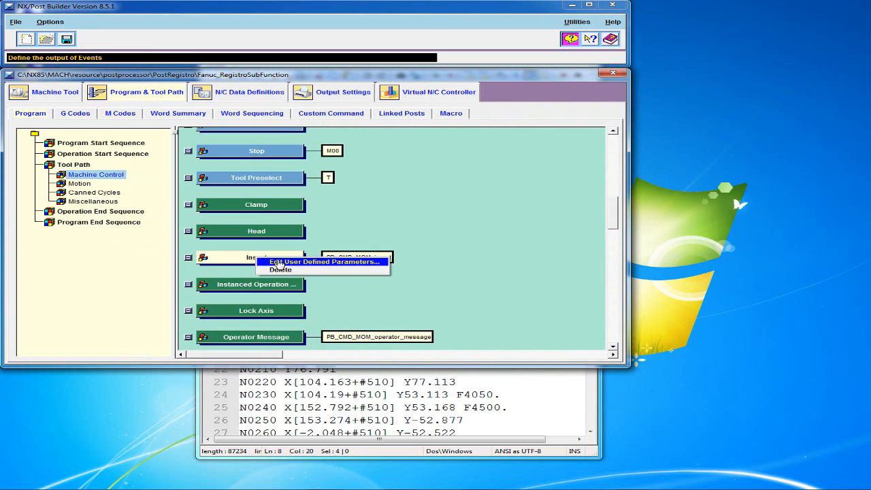
left_click(307, 263)
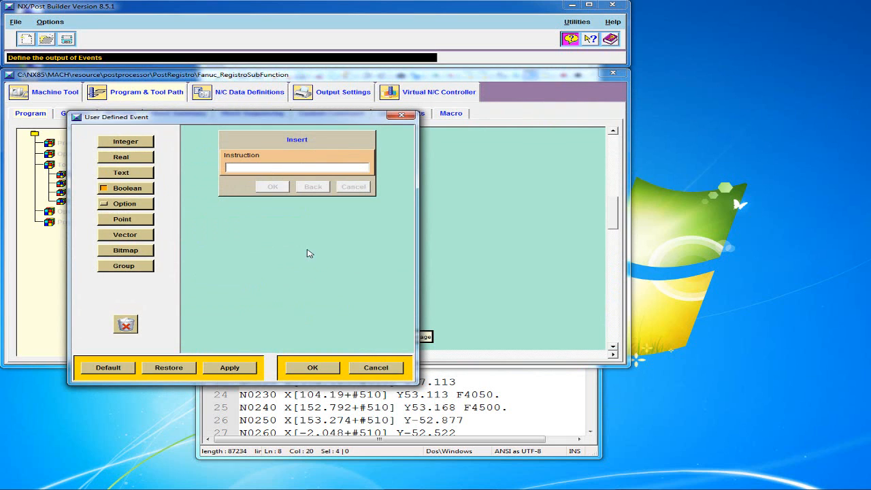
left_click(376, 368)
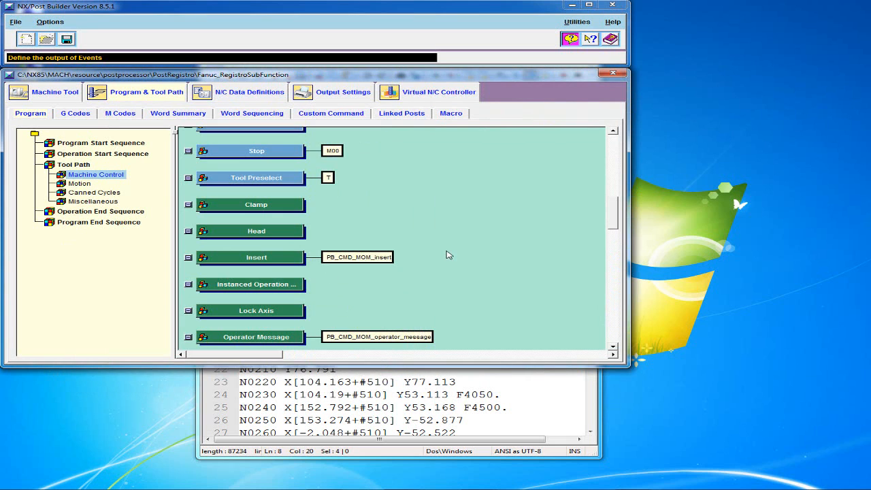
Step: Look through the Machine Control events below Insert as far as the User Defined and Zero events
scroll(422, 255, "down", 3)
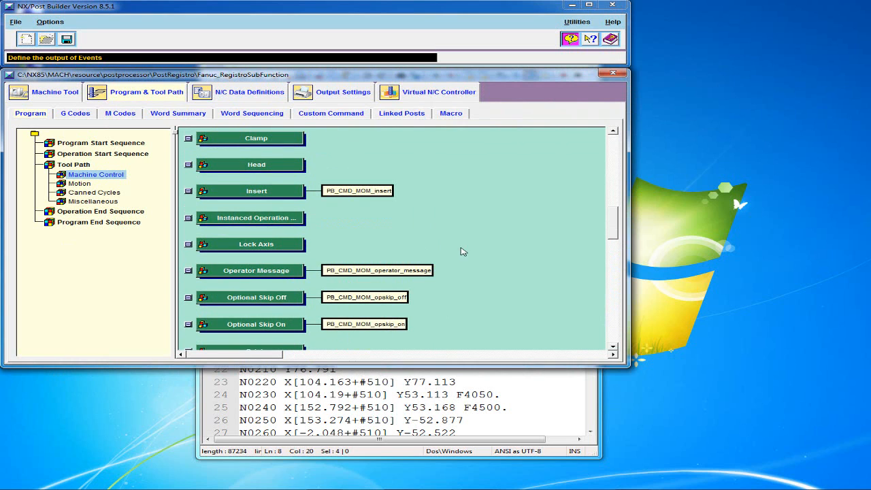
scroll(462, 252, "down", 2)
scroll(463, 253, "down", 3)
scroll(471, 257, "down", 2)
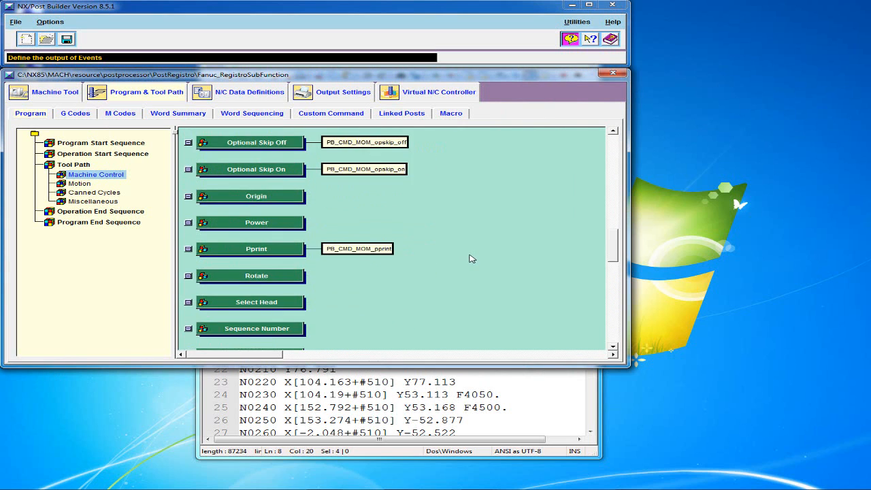
scroll(455, 248, "up", 3)
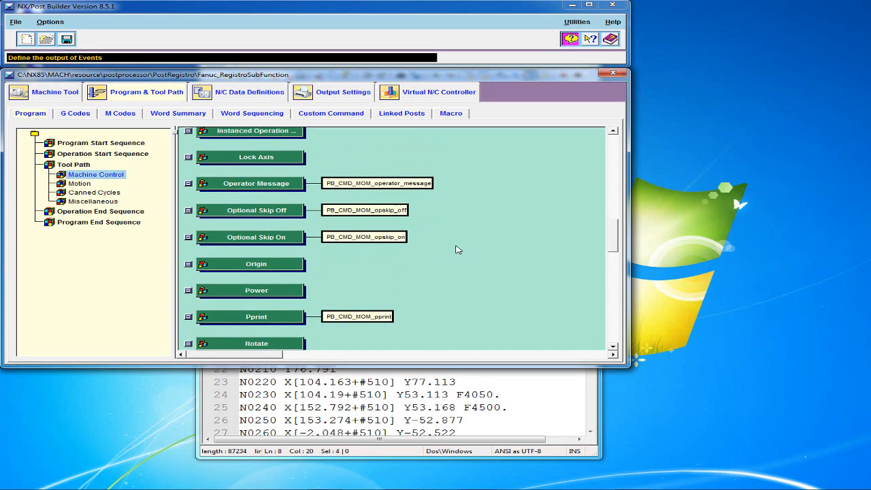
scroll(467, 249, "down", 4)
scroll(470, 249, "down", 3)
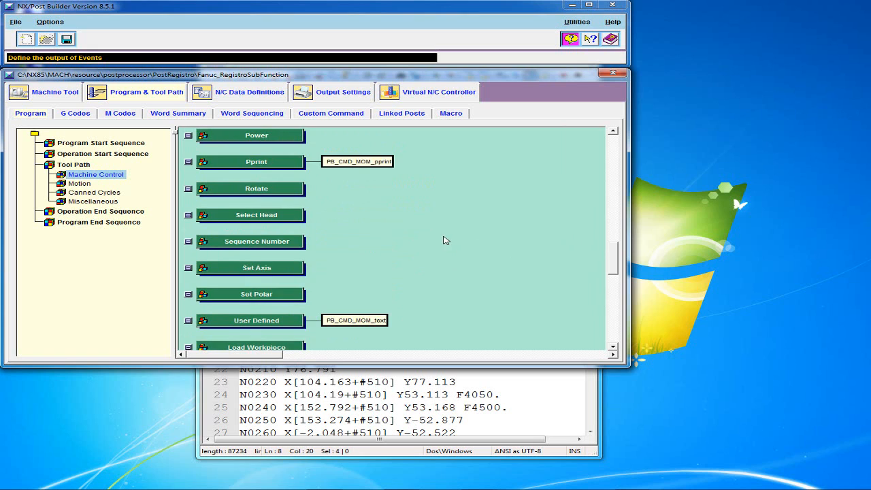
scroll(445, 240, "down", 3)
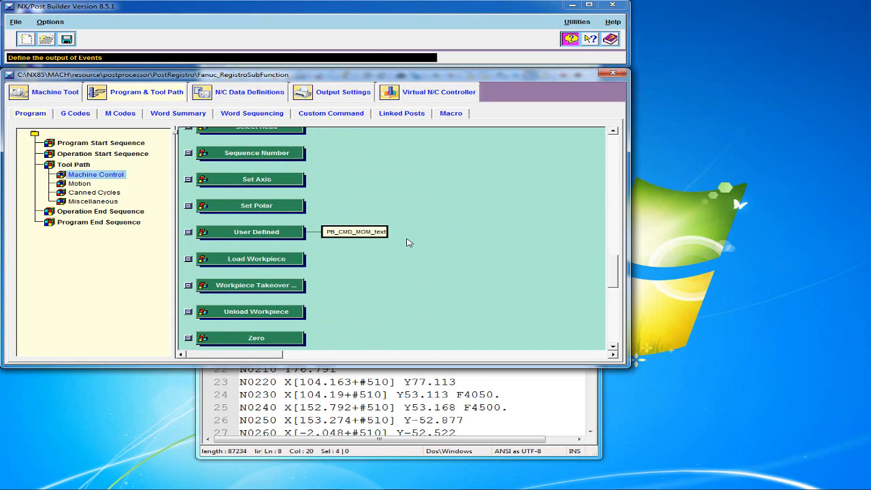
Step: Inspect the PB_CMD_MOM_text code attached to the User Defined event, and leave the event without changing it
left_click(256, 236)
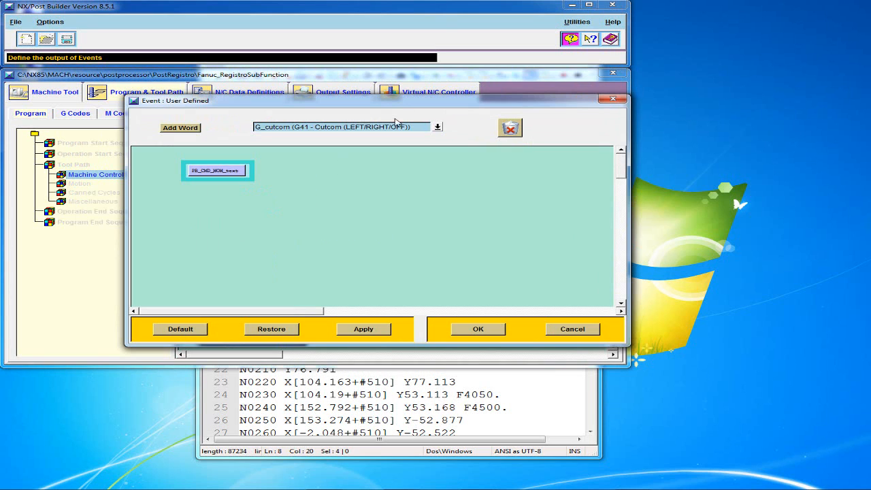
left_click_drag(401, 104, 353, 104)
right_click(188, 171)
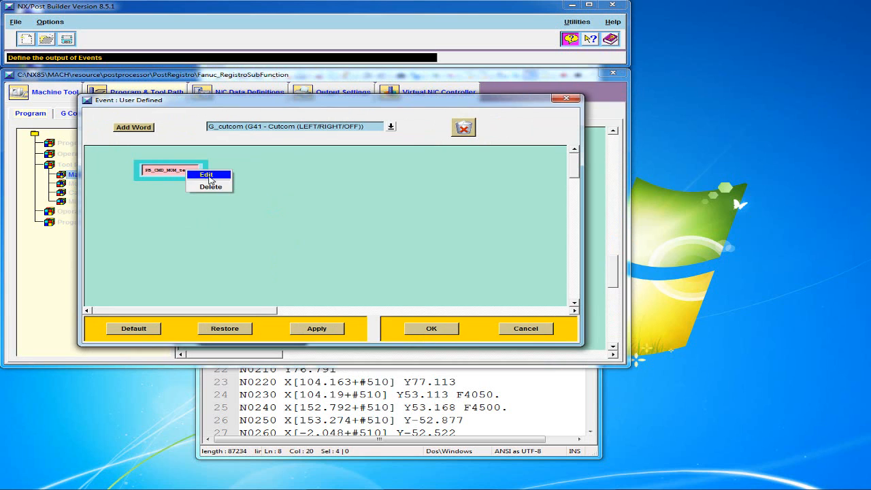
left_click(205, 175)
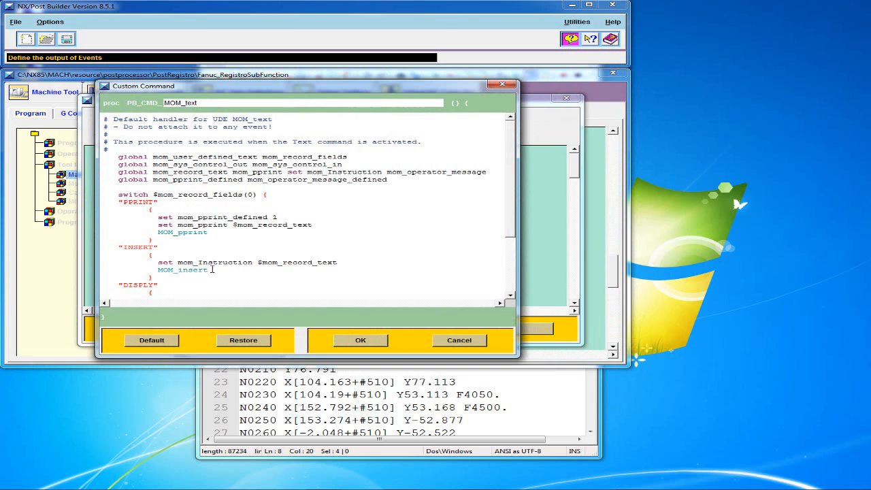
scroll(507, 184, "down", 3)
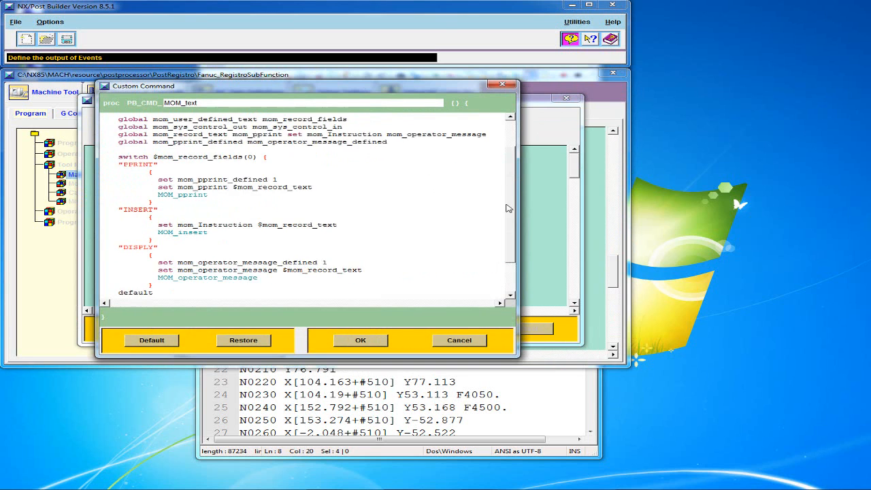
scroll(507, 185, "up", 3)
left_click(467, 340)
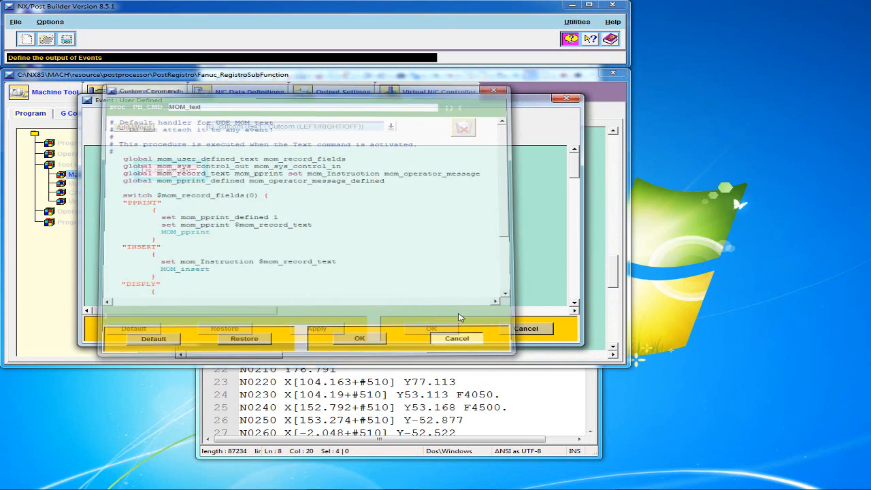
left_click(517, 332)
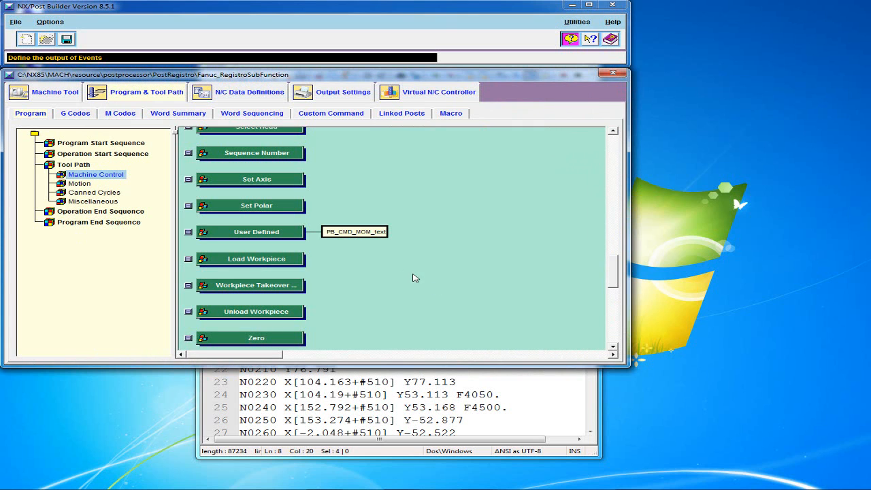
Step: Create a new custom command based on PB_CMD_MOM_insert and delete all of its default code
left_click(337, 113)
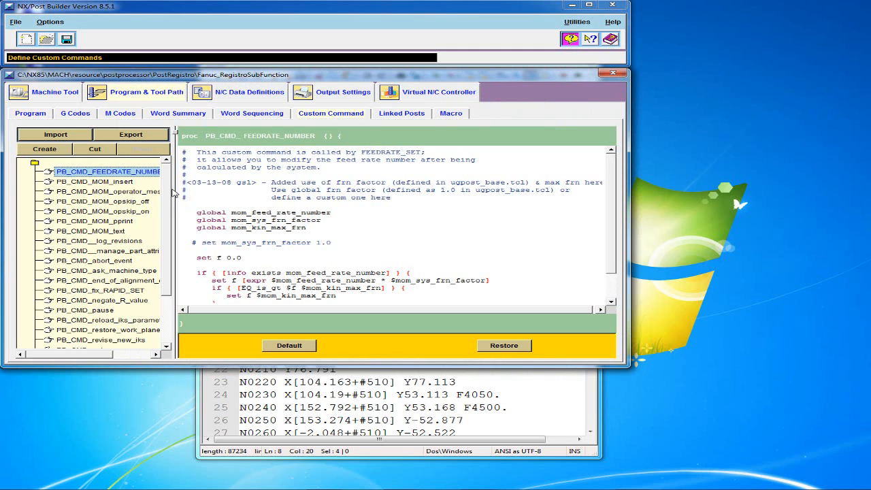
left_click(110, 182)
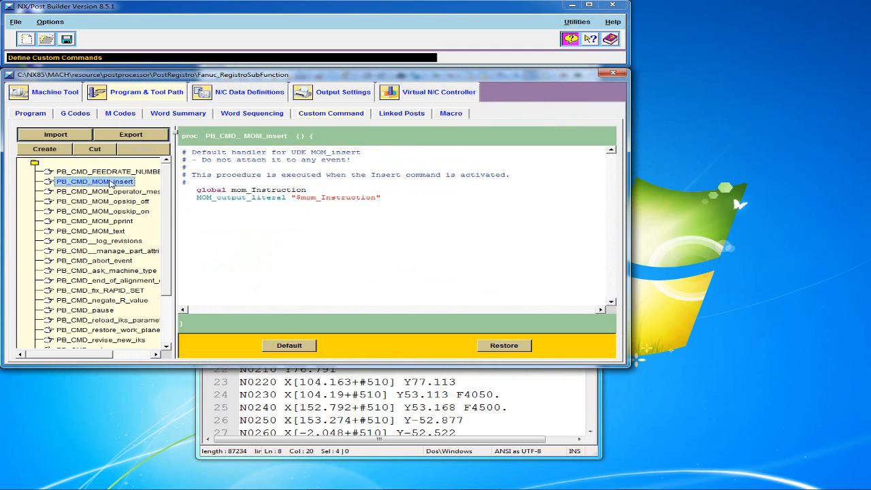
right_click(112, 182)
left_click(134, 198)
left_click_drag(383, 198, 171, 151)
key("Delete")
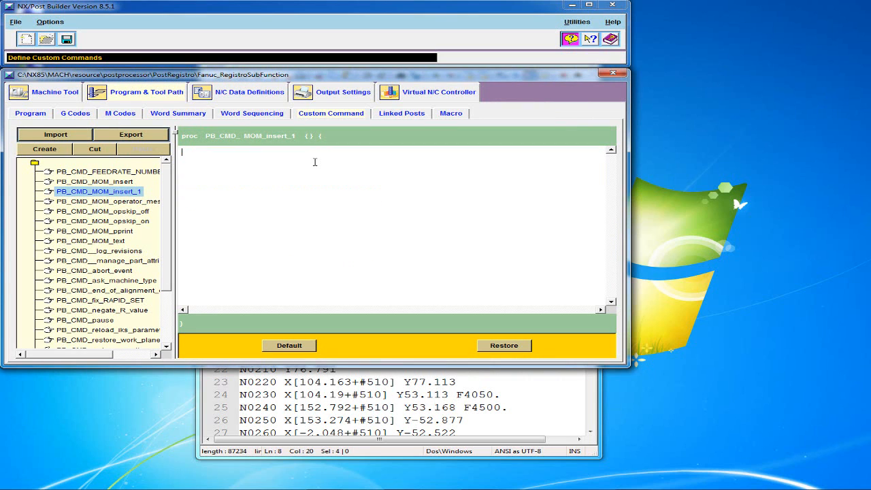
Step: Declare the global variables mom_vregx, mom_vregy and mom_vregz on separate lines of the empty command
type("glboa")
key("BackSpace")
key("BackSpace")
key("BackSpace")
key("BackSpace")
type("obal mom_vregxglobal mom")
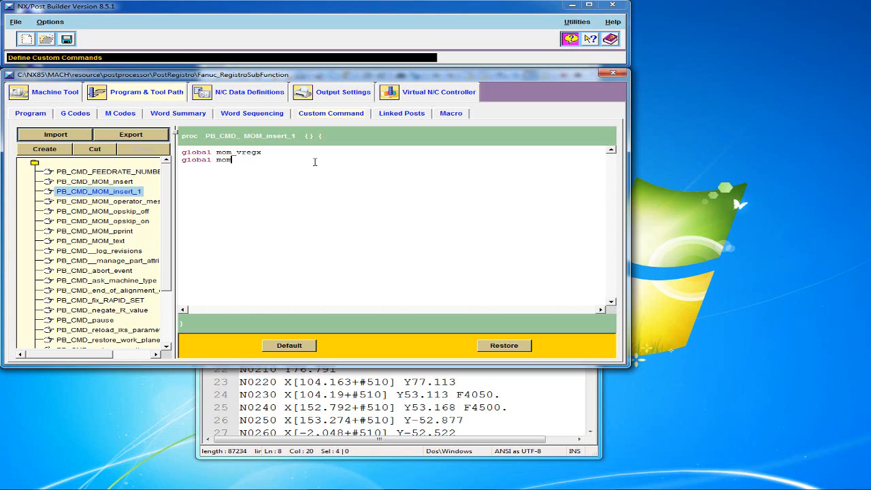
type("_vregy")
key("Return")
type("global mom_x")
key("BackSpace")
type("vregz")
Step: Declare the global variable setaregistroxyz below the register variables and start a set statement with the same name
type("global")
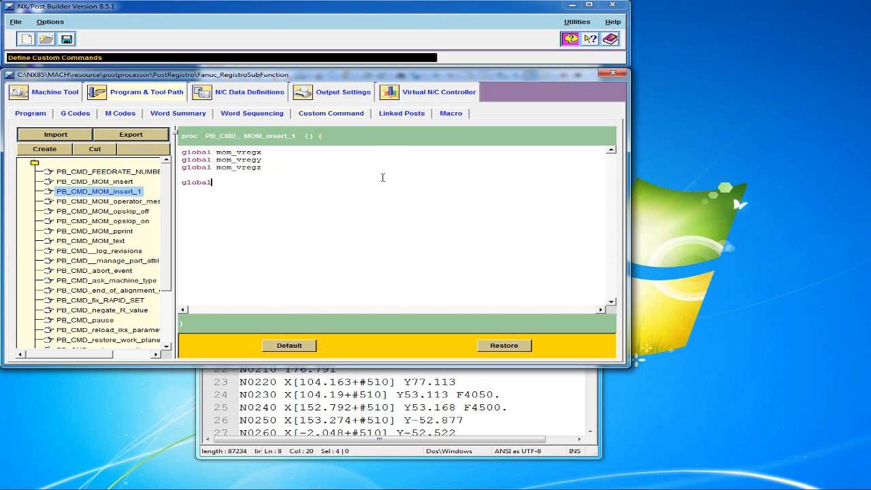
type(" setaregistroxyz")
left_click(358, 202)
type("set")
double_click(255, 184)
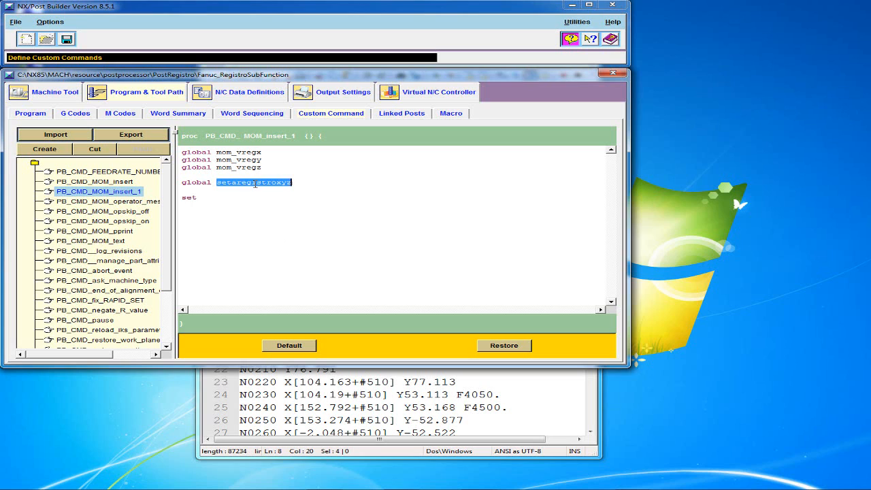
key("ctrl+c")
left_click(223, 199)
key("ctrl+v")
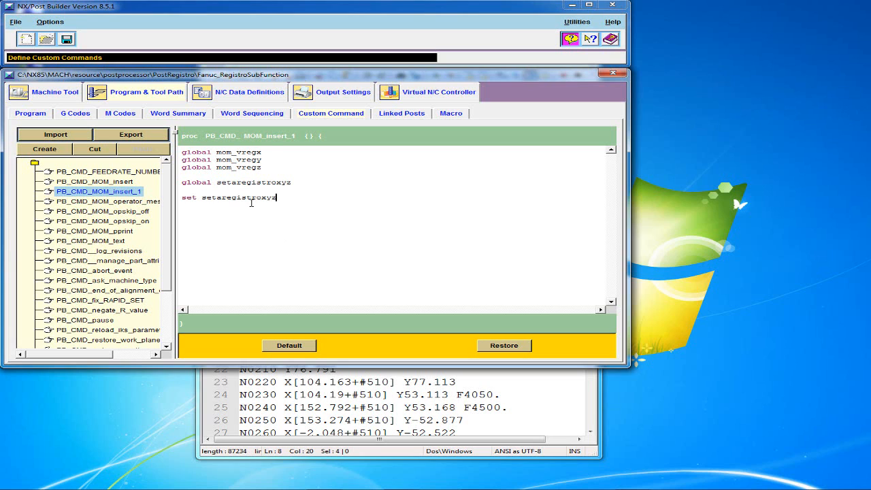
Step: Complete the set statement so that setaregistroxyz(0) receives the string "+\#$mom_vregx\]"
type("(0) \"+\\#5")
type(" \"\"")
type("+")
type("\\")
type("#")
type("$")
double_click(240, 153)
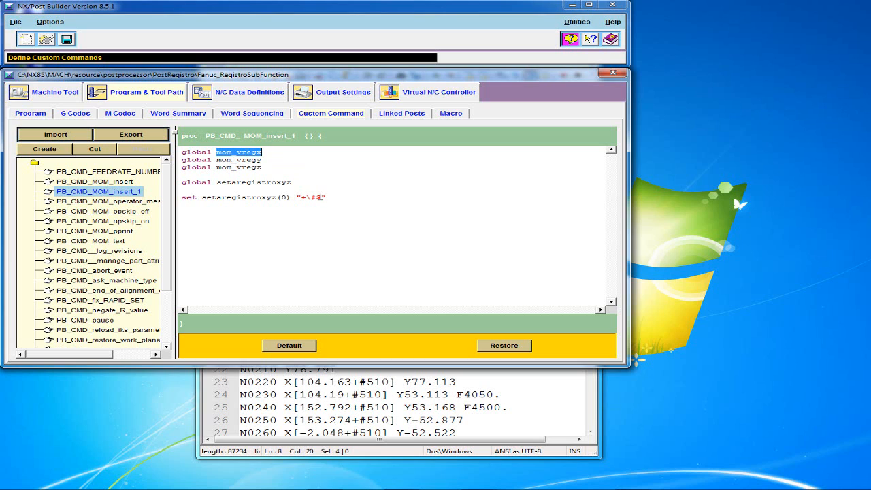
left_click(328, 197)
key("ctrl+v")
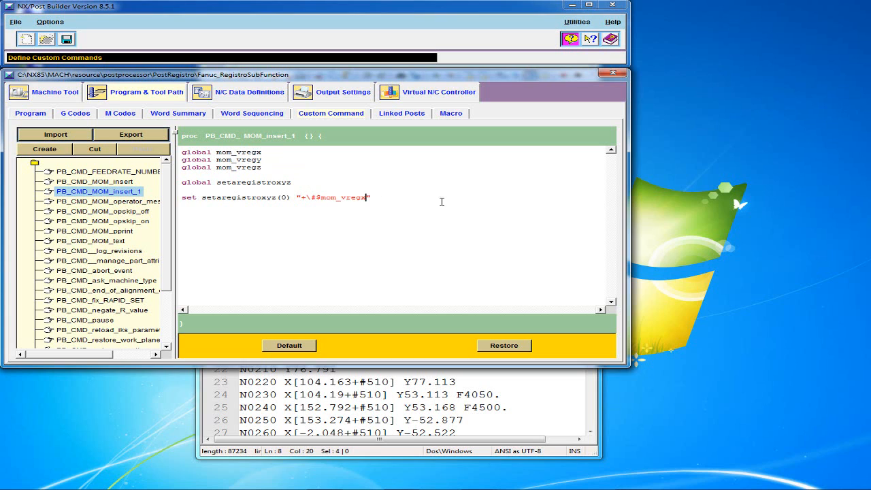
type("\\]")
Step: Examine the three global register declarations, especially how the name mom_vregx is made up of its prefix and vregx
left_click_drag(262, 168, 181, 153)
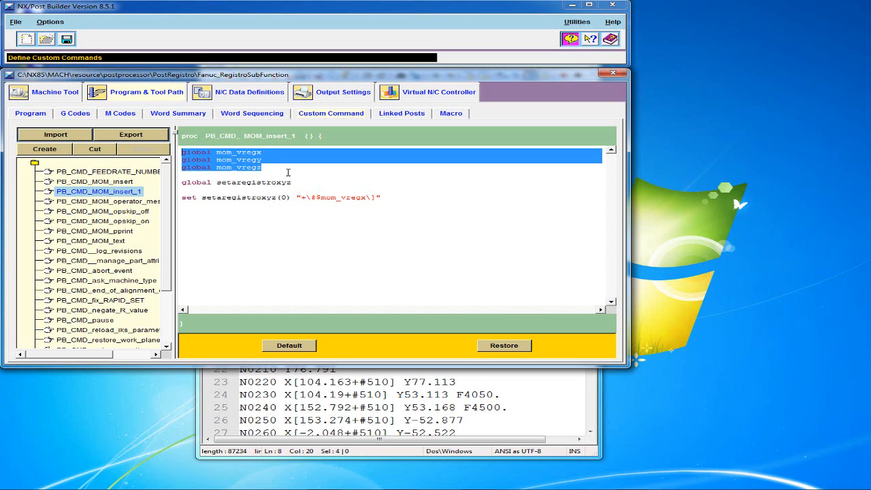
left_click(253, 160)
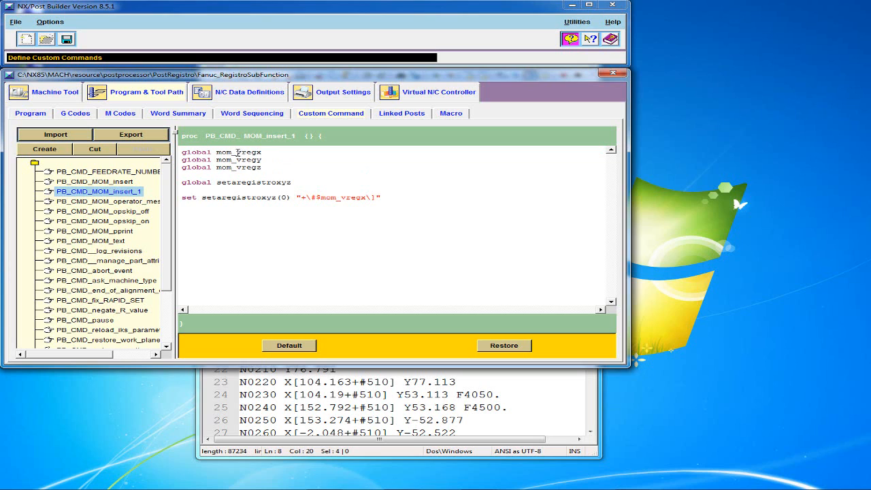
left_click_drag(237, 152, 265, 152)
double_click(225, 153)
left_click_drag(236, 153, 263, 160)
double_click(238, 152)
left_click(239, 152)
left_click_drag(265, 152, 238, 152)
Step: Copy the setaregistroxyz(0) line and paste it twice directly beneath the original
left_click_drag(388, 197, 183, 195)
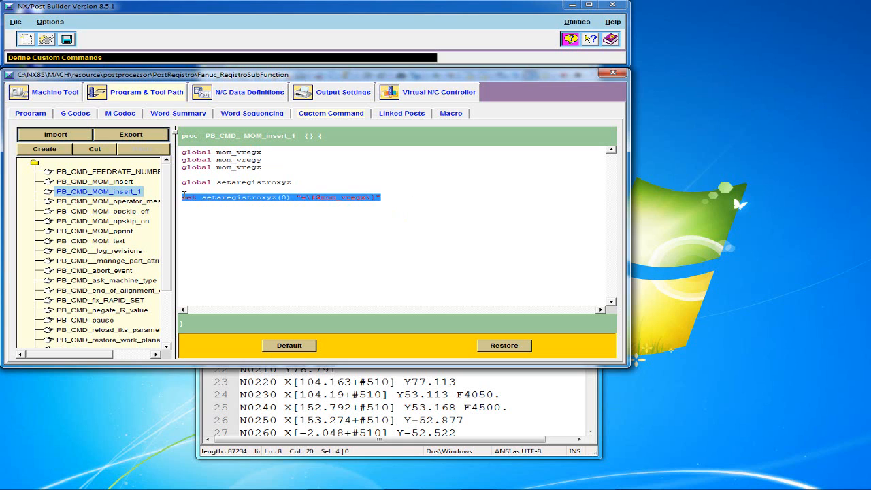
left_click(433, 202)
key("ctrl+v")
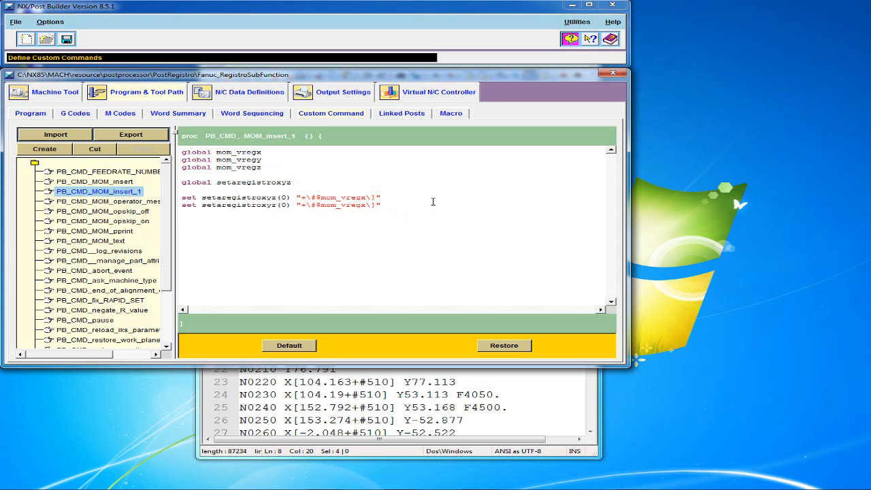
key("Return")
key("ctrl+v")
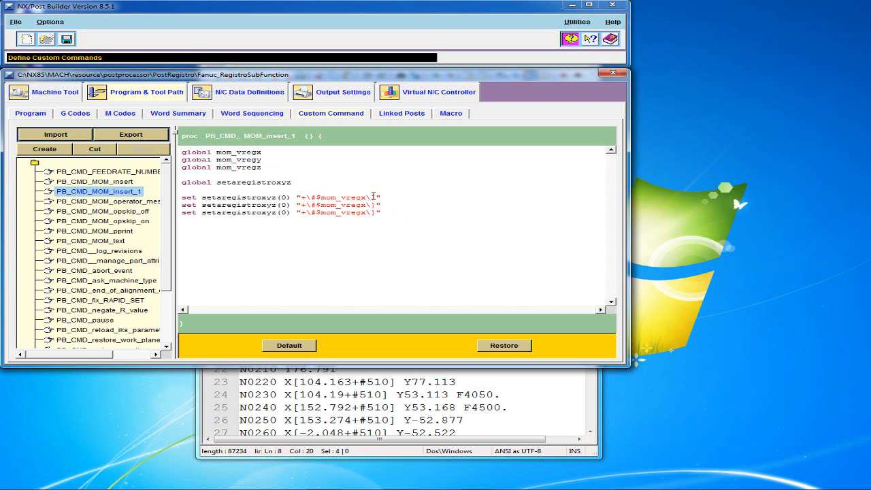
Step: Change the two copied lines to setaregistroxyz(1) with $mom_vregy and setaregistroxyz(2) with $mom_vregz
key("BackSpace")
type("1")
key("shift+Left")
type("2")
key("Right")
key("Right")
key("Right")
key("Right")
key("Up")
key("shift+Left")
type("y")
key("shift+Left")
type("z")
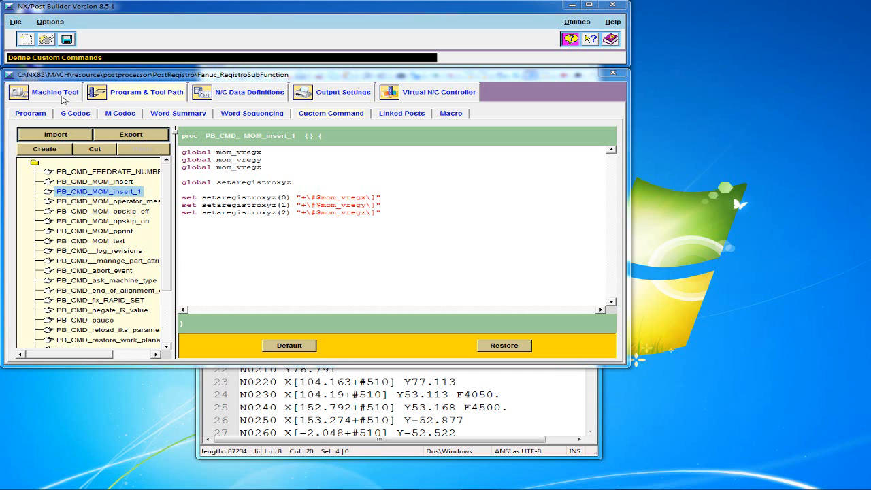
Step: Start a new machine control event in the program's tool path section and name it SetarSubFunction
left_click(38, 113)
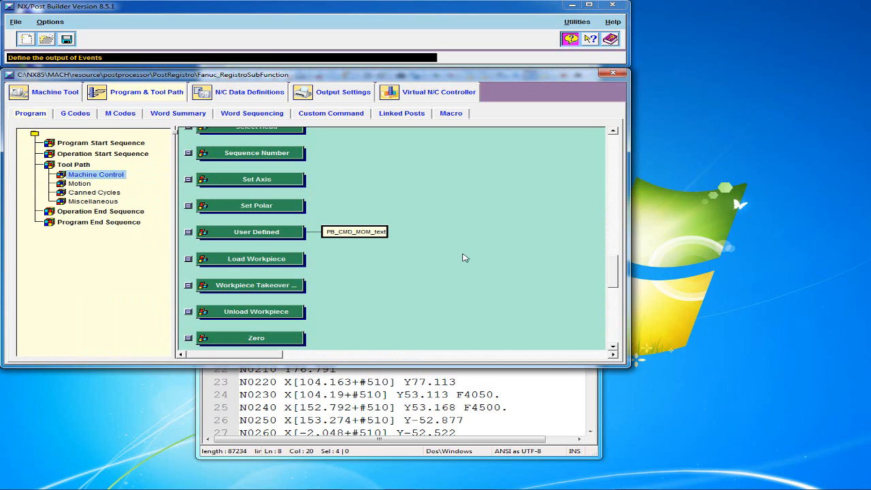
scroll(402, 269, "down", 2)
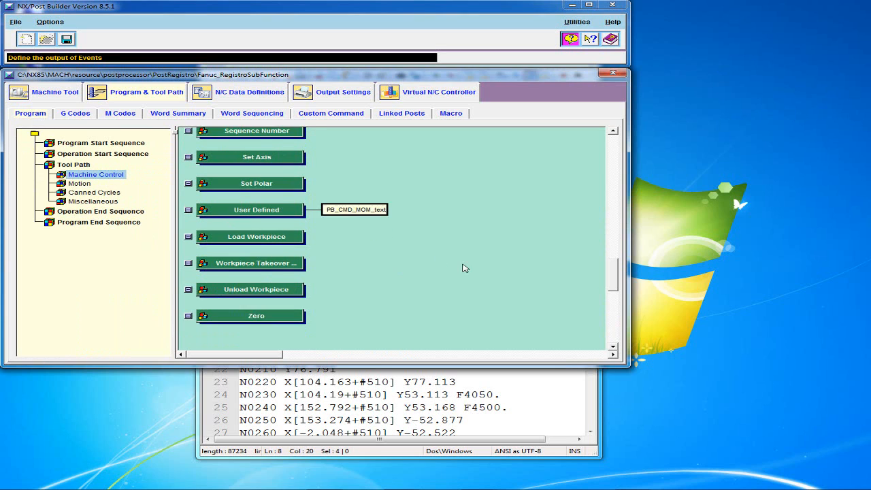
right_click(401, 243)
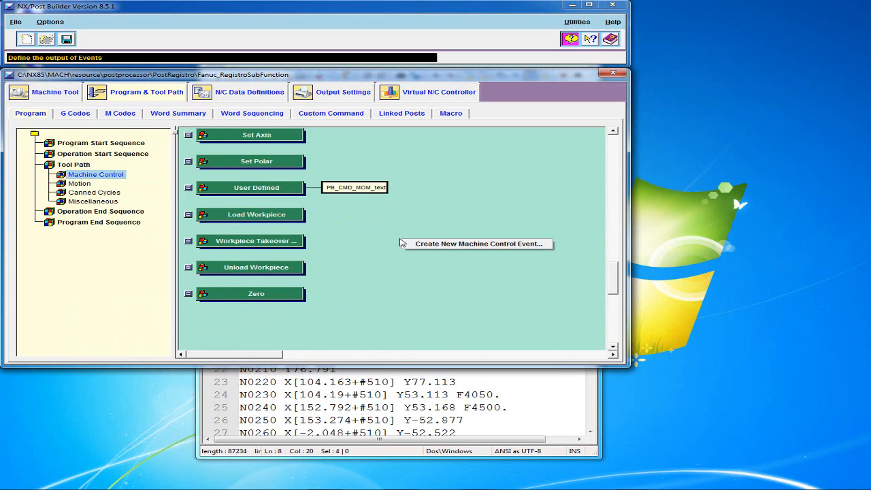
left_click(466, 243)
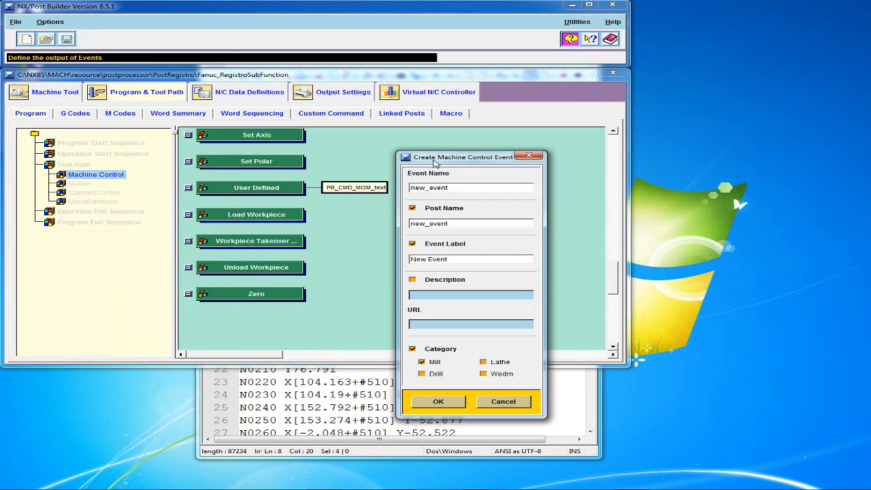
double_click(422, 177)
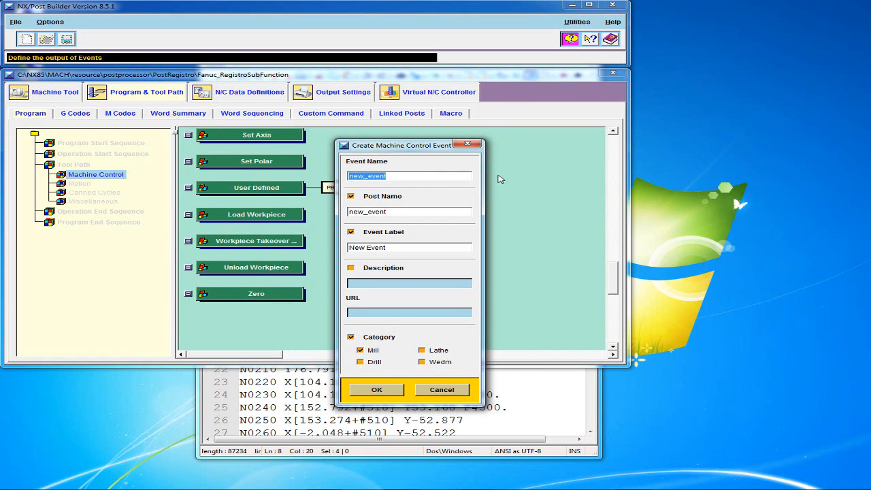
type("SetarSubFunction")
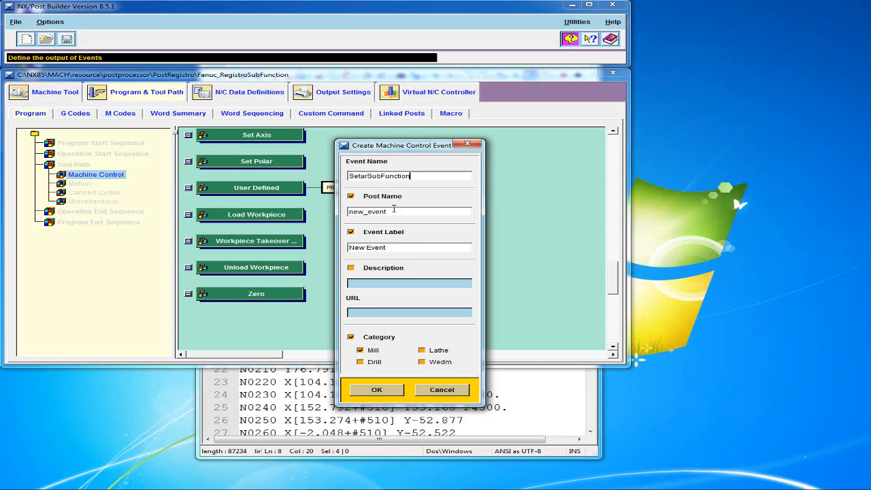
Step: Set the post name to SetarSubFunction and the event label to Setar Sub Function, and create the event in the Mill category
key("ctrl+a")
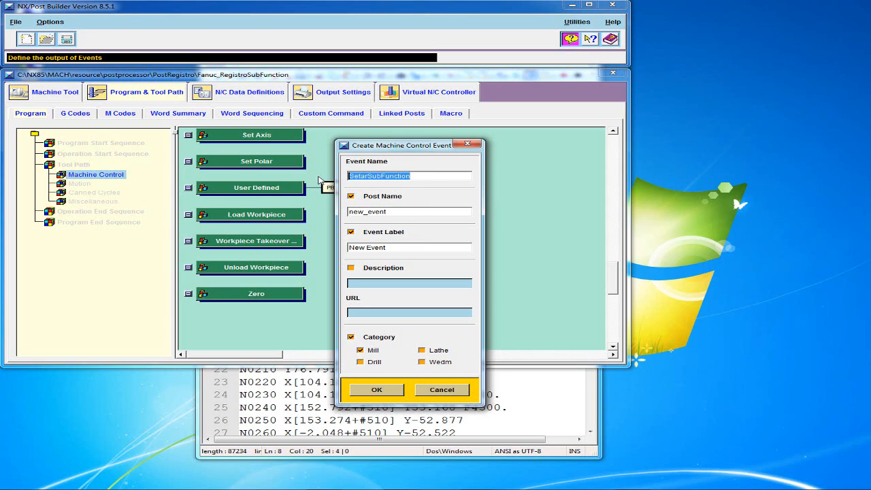
key("ctrl+c")
double_click(403, 211)
key("ctrl+v")
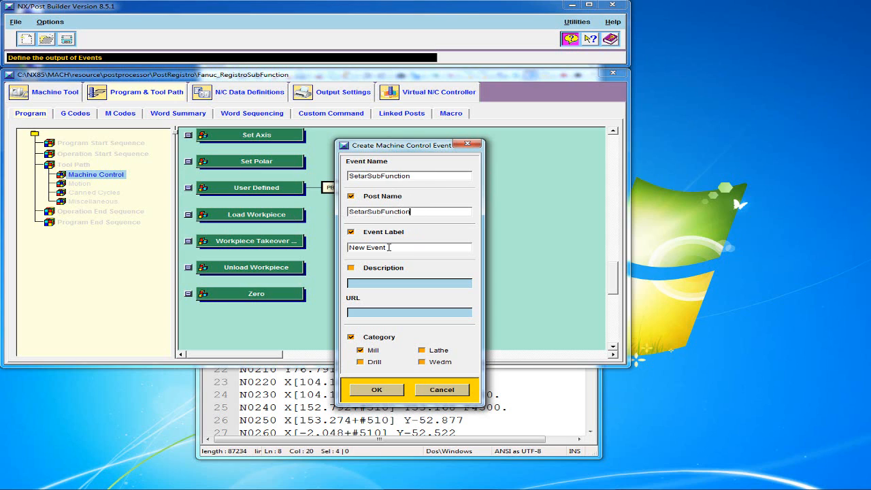
triple_click(389, 248)
key("ctrl+v")
left_click(369, 248)
left_click_drag(425, 177, 299, 179)
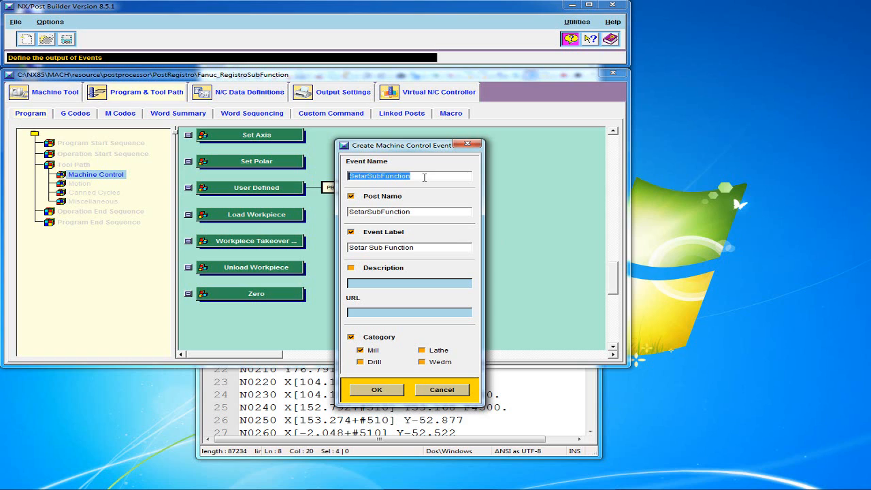
left_click_drag(425, 211, 303, 208)
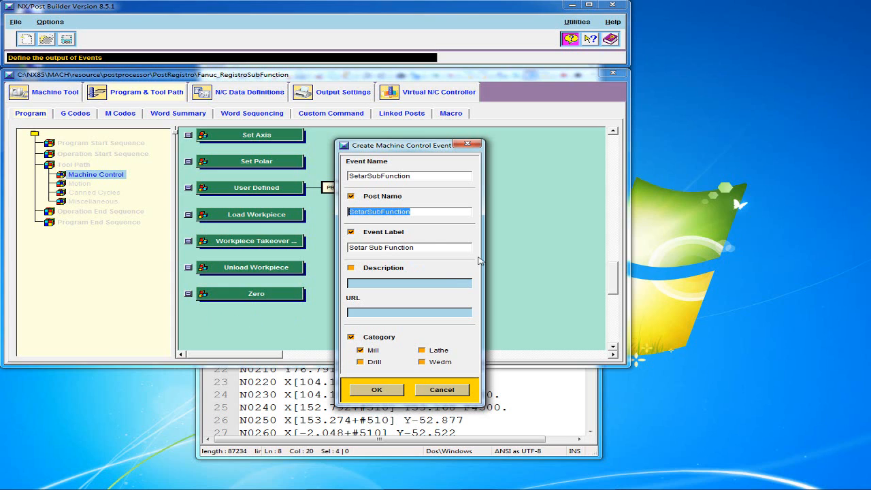
left_click(435, 249)
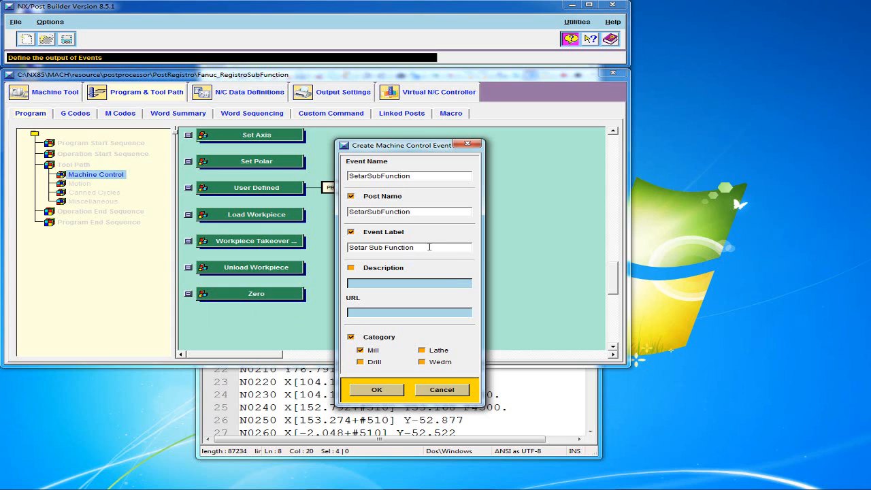
left_click_drag(430, 248, 323, 245)
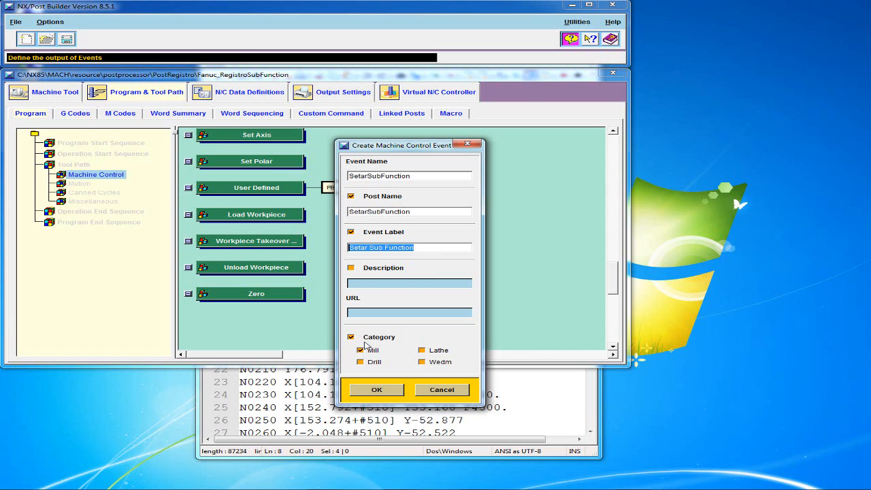
left_click(378, 390)
left_click_drag(258, 120, 530, 136)
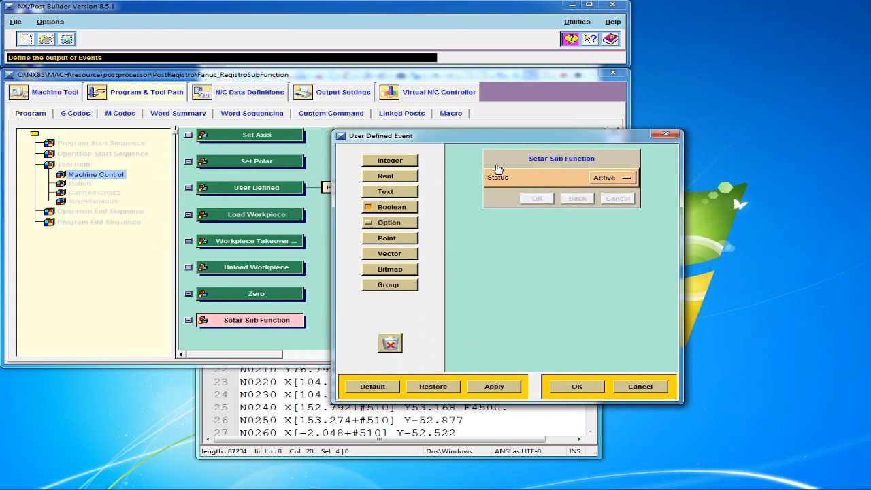
left_click_drag(481, 141, 345, 120)
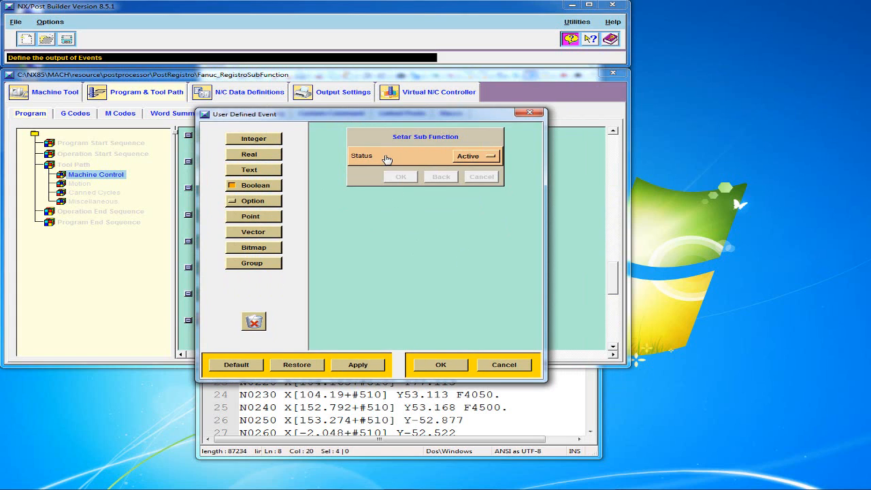
left_click(490, 157)
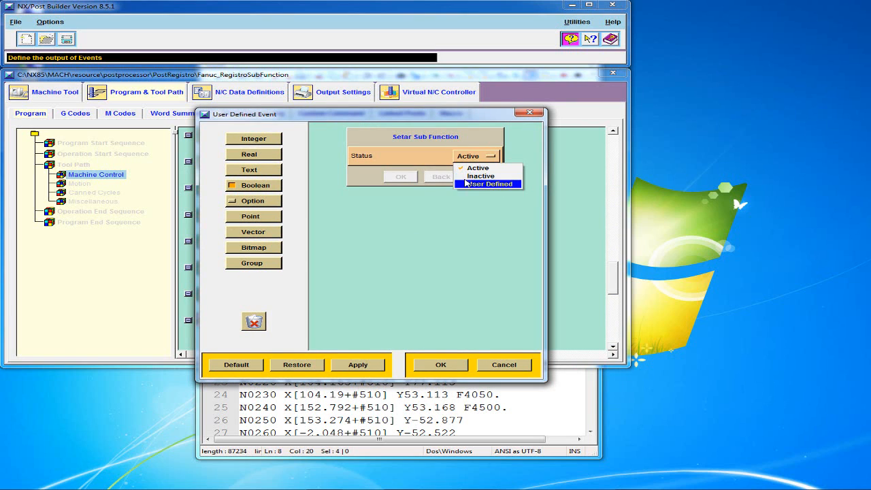
left_click(436, 178)
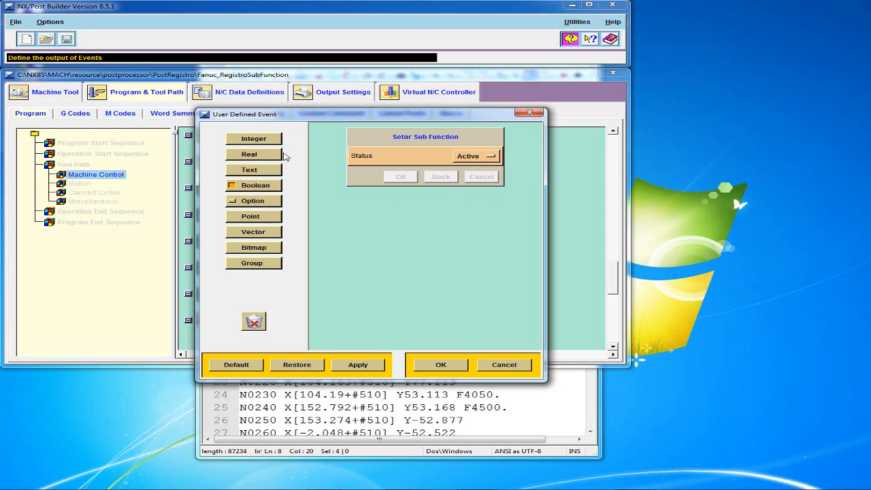
Step: Add an integer parameter labelled Rigistro X to the event, with variable name vregx and default value 501
left_click_drag(250, 140, 383, 173)
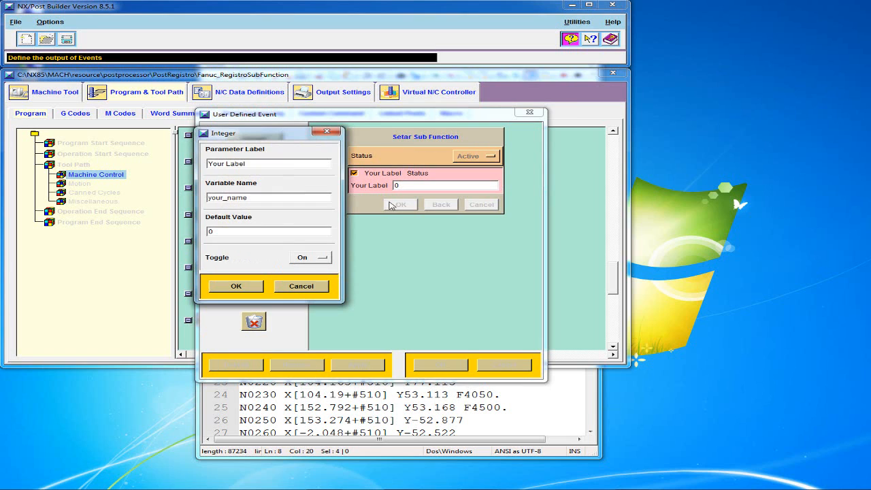
triple_click(302, 163)
type("Rigi")
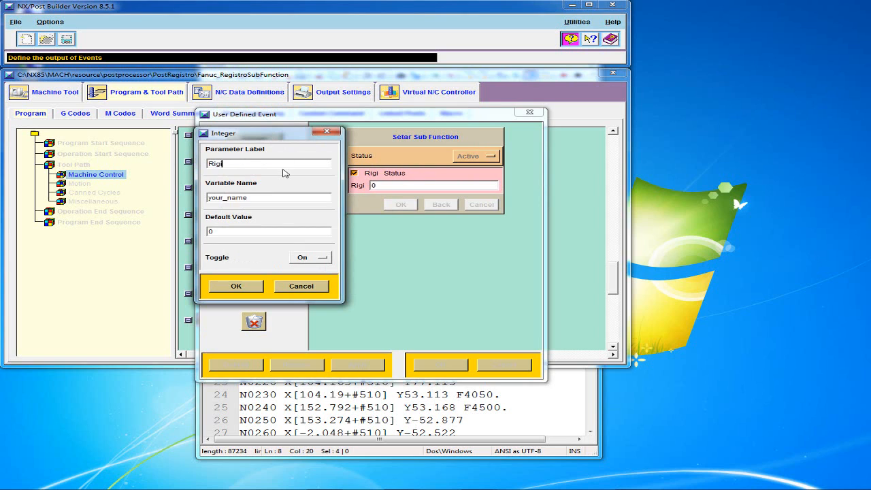
type("stro X")
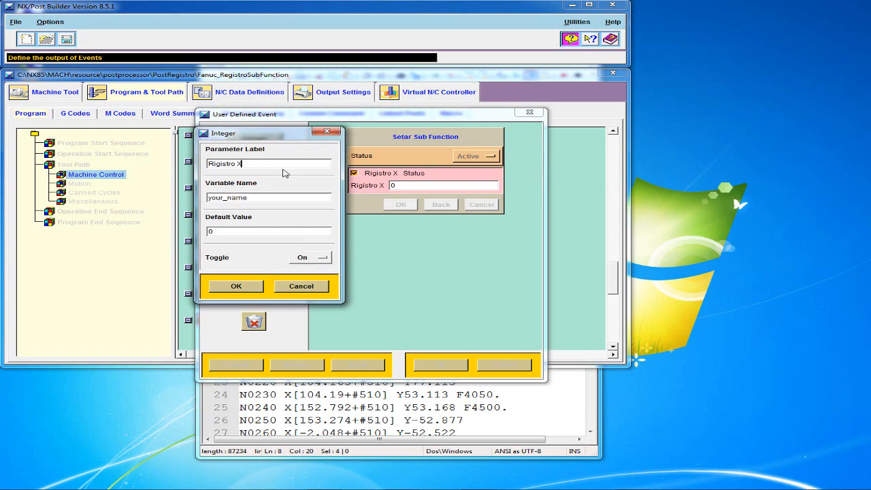
double_click(269, 199)
type("vregx")
key("Tab")
type("50")
left_click(238, 287)
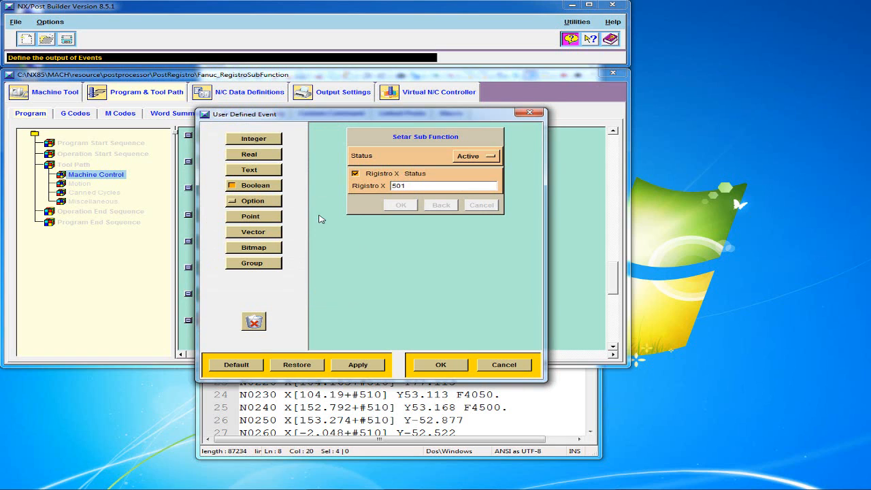
Step: Add a second integer parameter labelled Registro Y, with variable name vregy and default value 502, beneath the X parameter
left_click_drag(254, 139, 381, 199)
left_click_drag(259, 137, 406, 156)
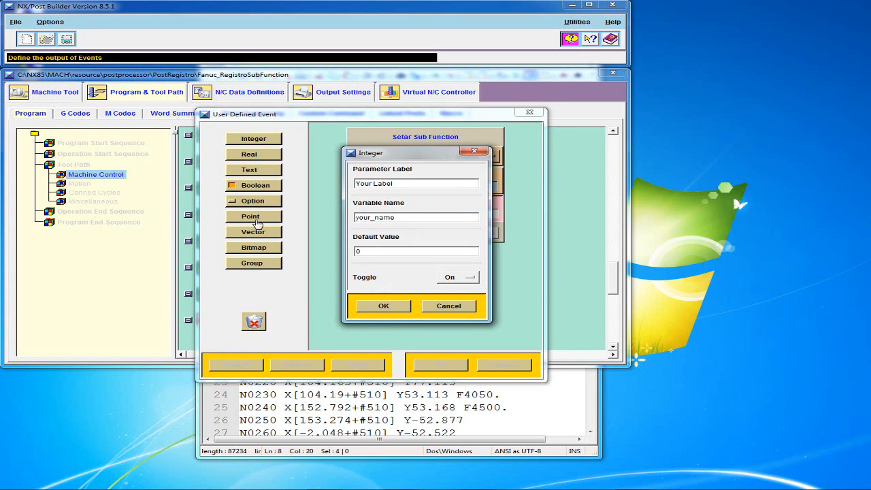
triple_click(402, 182)
type("Registro Y")
key("Tab")
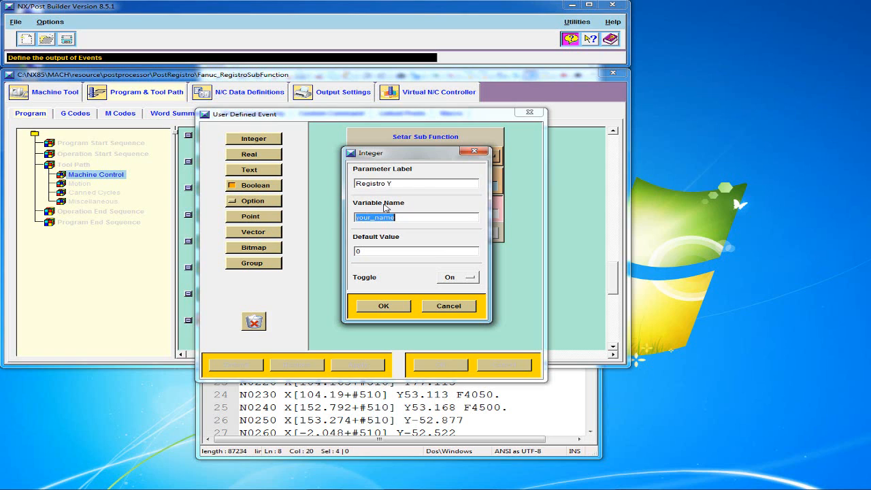
type("V")
type("502")
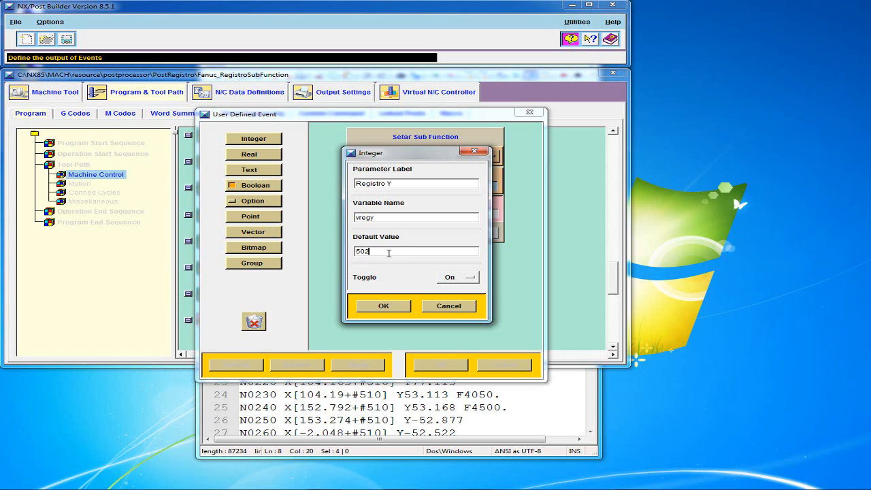
left_click_drag(388, 253, 326, 253)
left_click(383, 305)
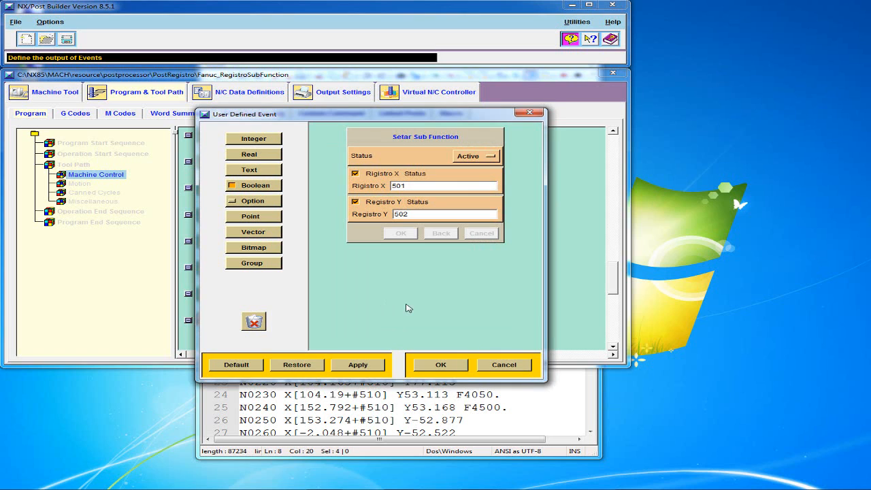
Step: Add a third integer parameter labelled Registro Z, with variable name vregz and default value 503, and accept the event definition
left_click_drag(253, 139, 386, 232)
left_click_drag(275, 163, 102, 162)
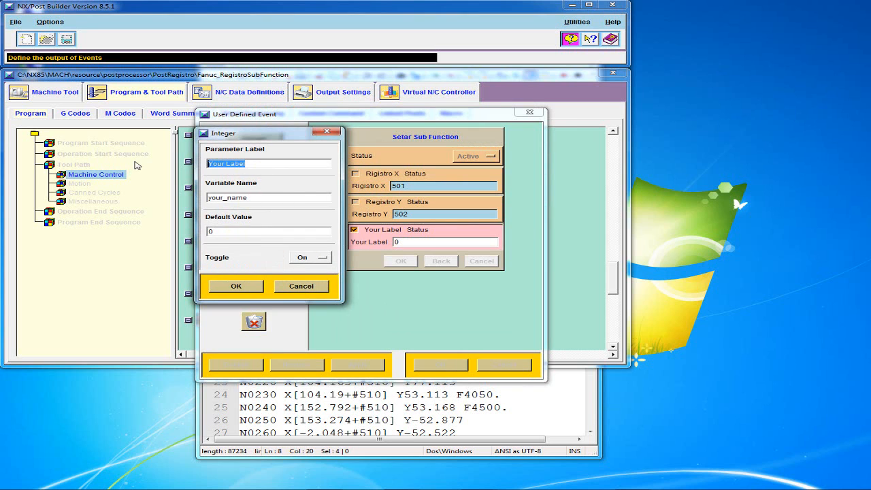
type("Registro Z")
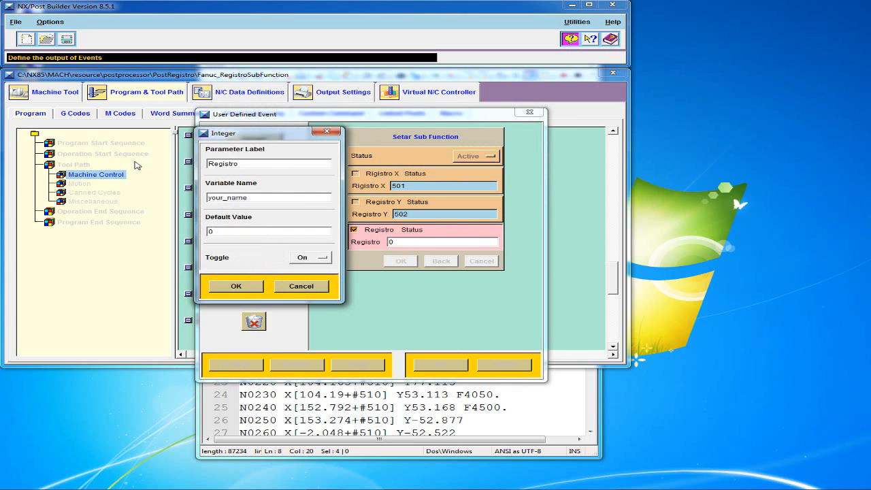
left_click_drag(260, 195, 133, 201)
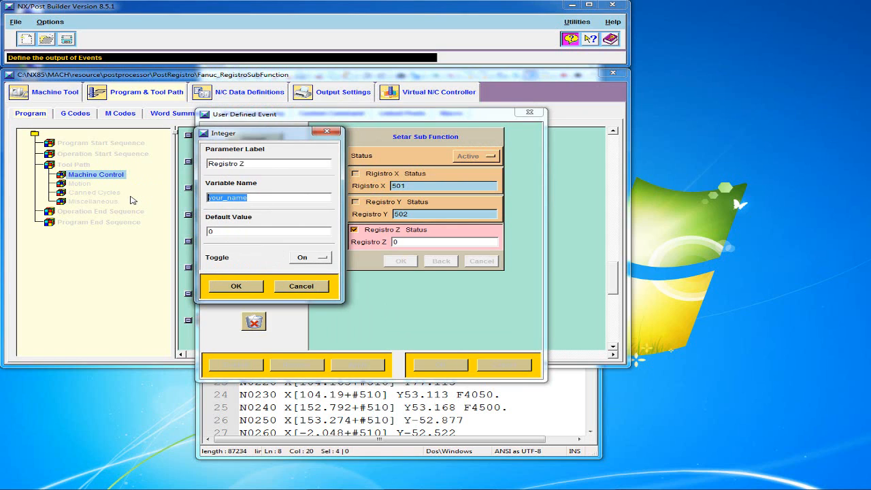
type("vregz")
left_click_drag(231, 232, 133, 227)
type("503")
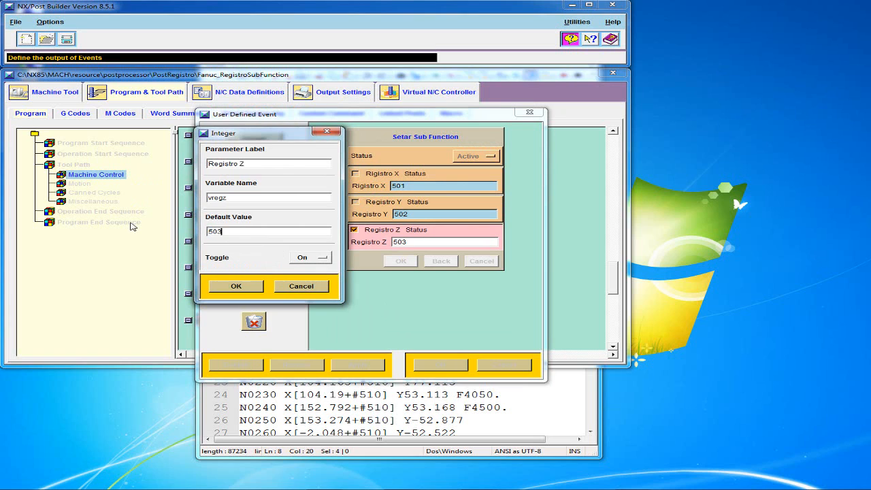
left_click(239, 287)
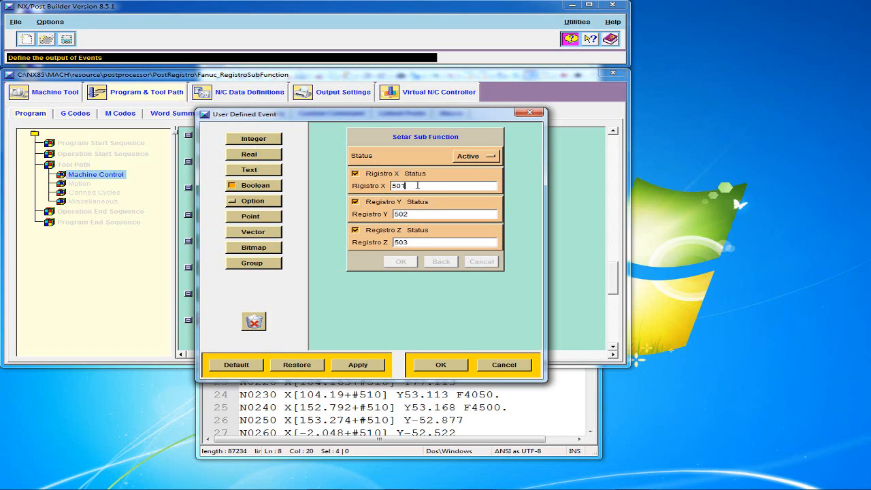
left_click(424, 242)
left_click(442, 365)
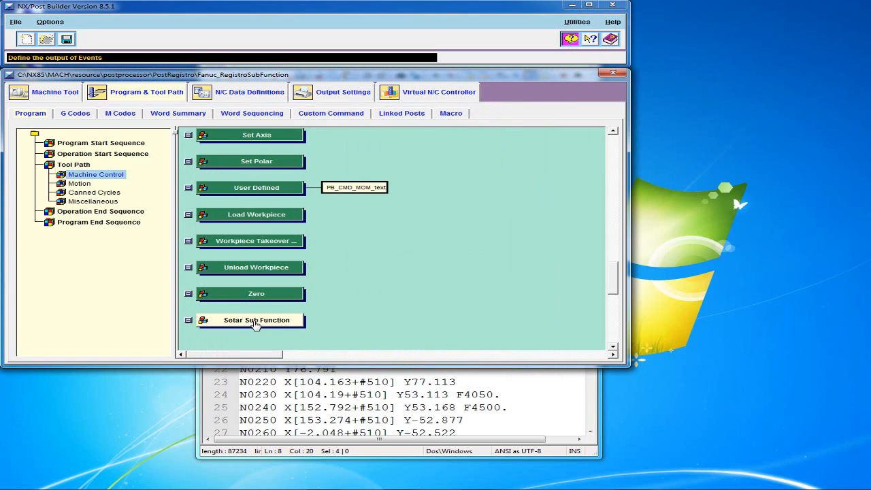
Step: Compare the blocks and commands attached to other machine control events, and open the Setar Sub Function event's block editor
left_click(614, 348)
left_click(613, 347)
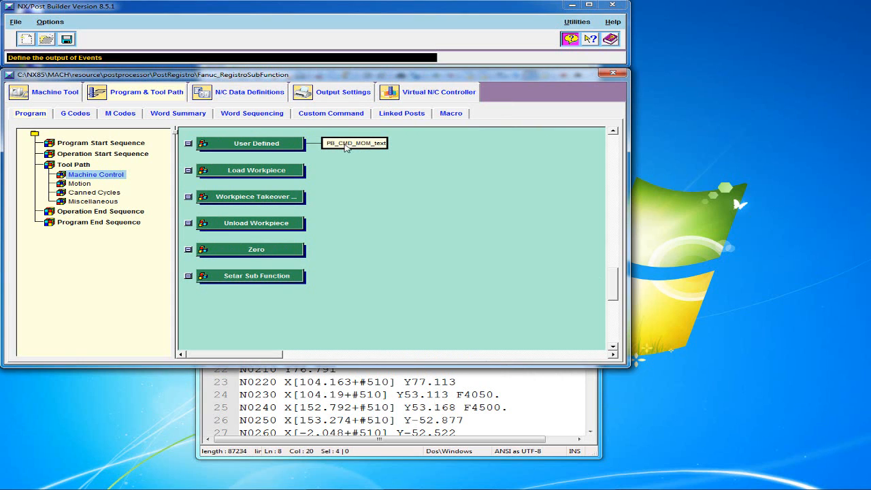
left_click_drag(612, 287, 609, 223)
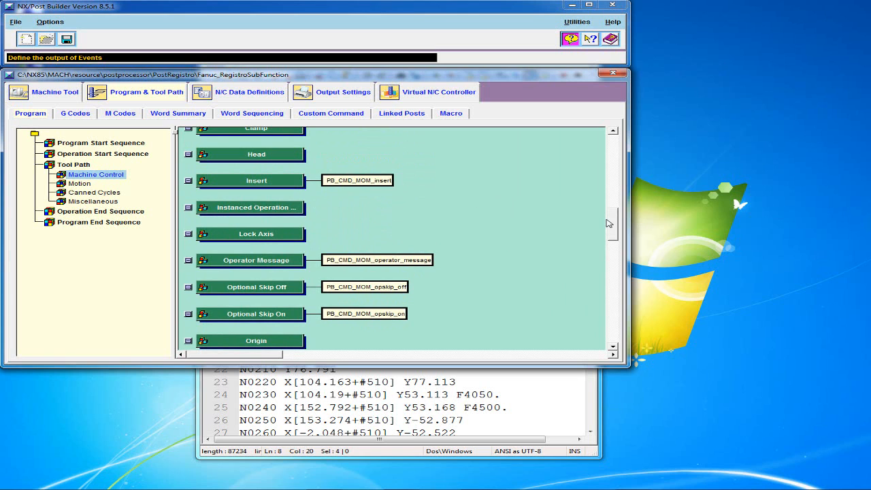
left_click_drag(611, 225, 615, 183)
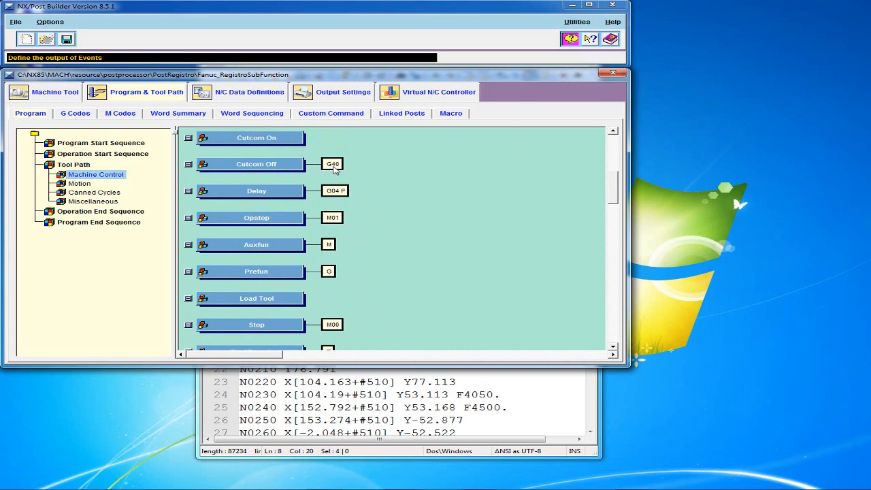
left_click_drag(615, 182, 613, 285)
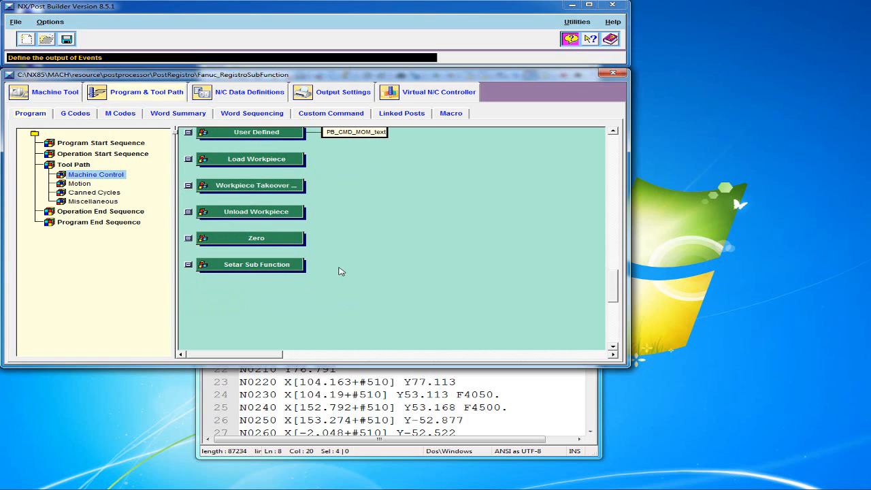
left_click(256, 273)
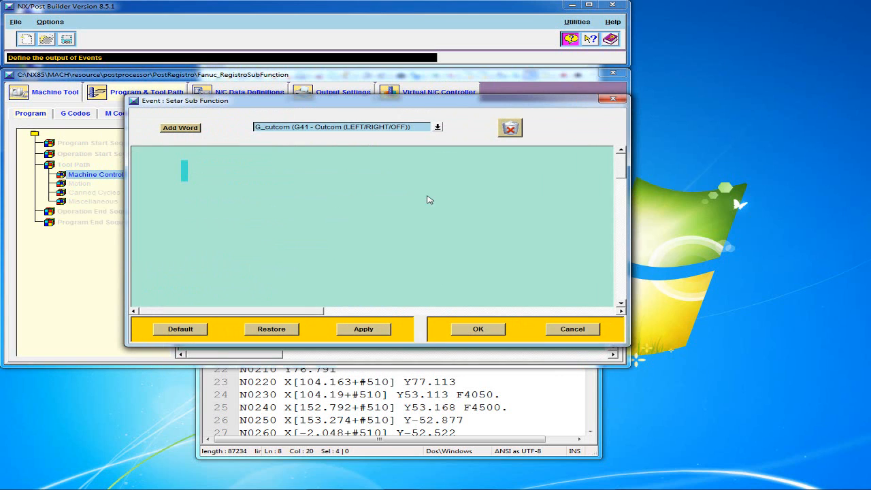
left_click(438, 128)
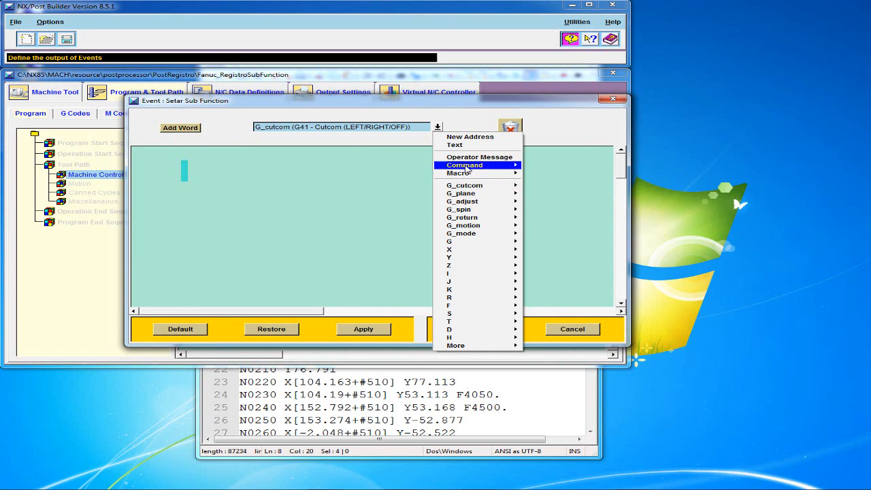
mouse_move(467, 169)
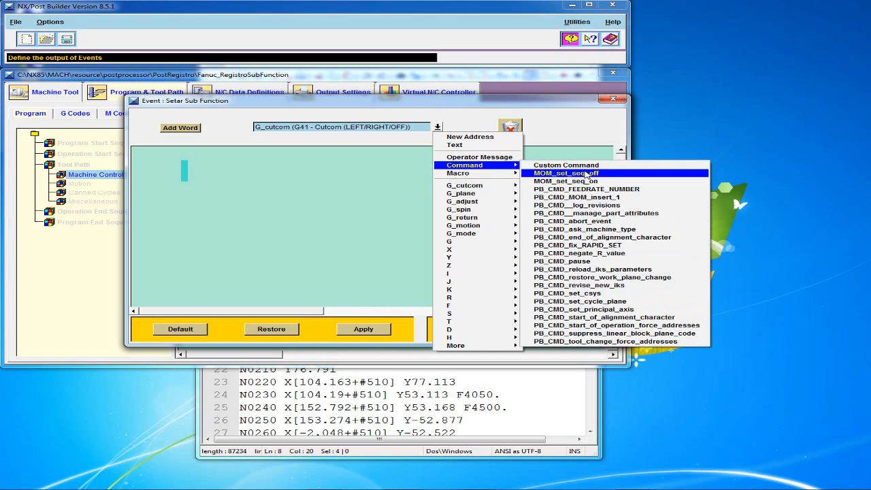
left_click(356, 192)
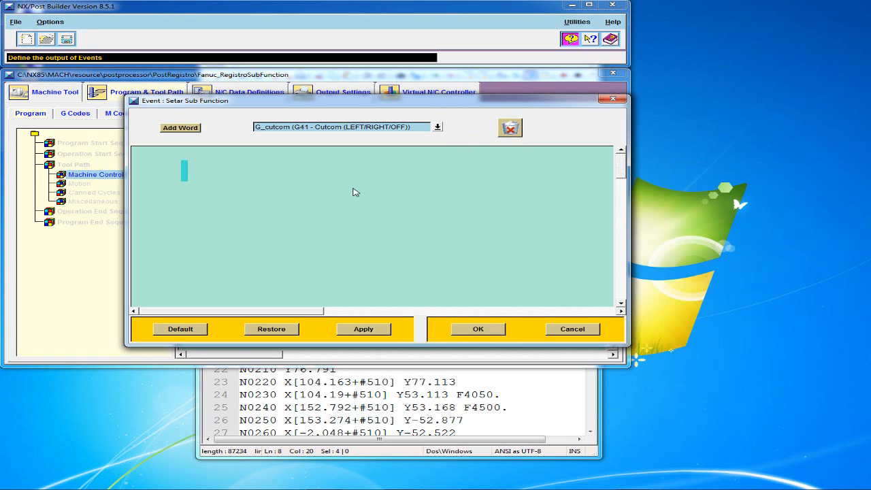
left_click(565, 331)
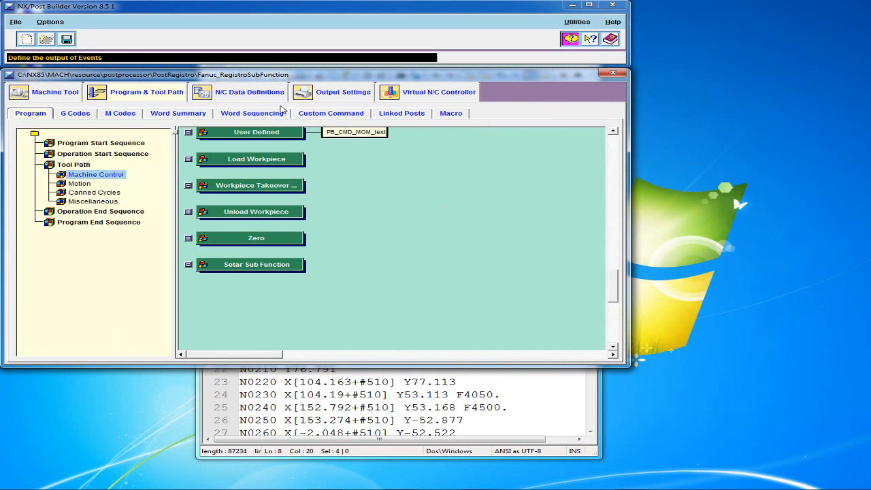
Step: Rename the custom command PB_CMD_MOM_insert_1 to PB_CMD_MOM_RegistroXYZ and widen the command list to fit the names
left_click(324, 115)
left_click(128, 193)
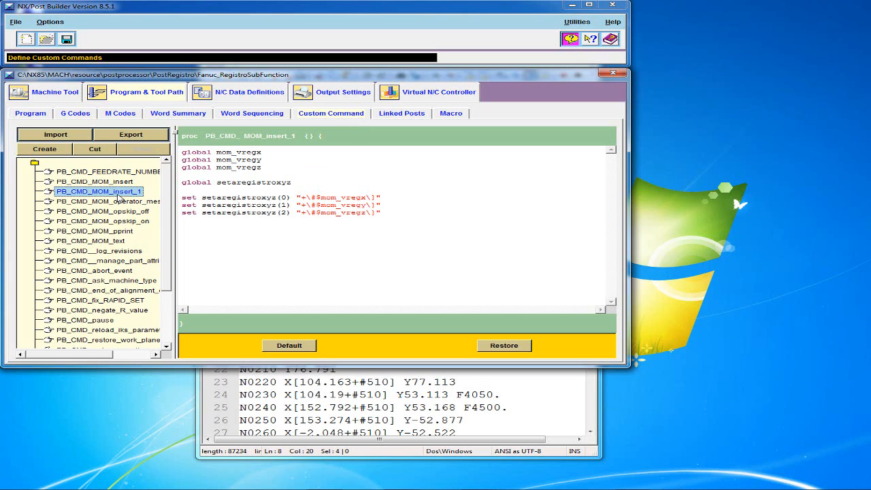
left_click(129, 193)
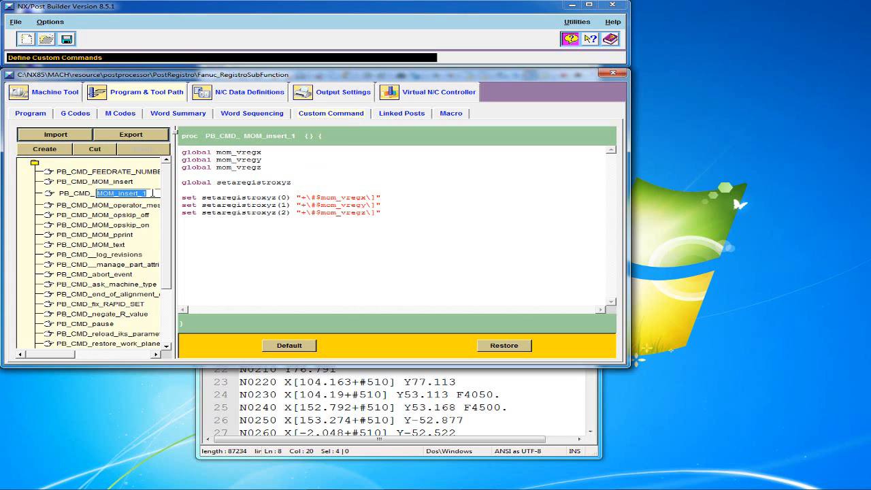
left_click_drag(157, 191, 123, 193)
type("RegistroXYZ")
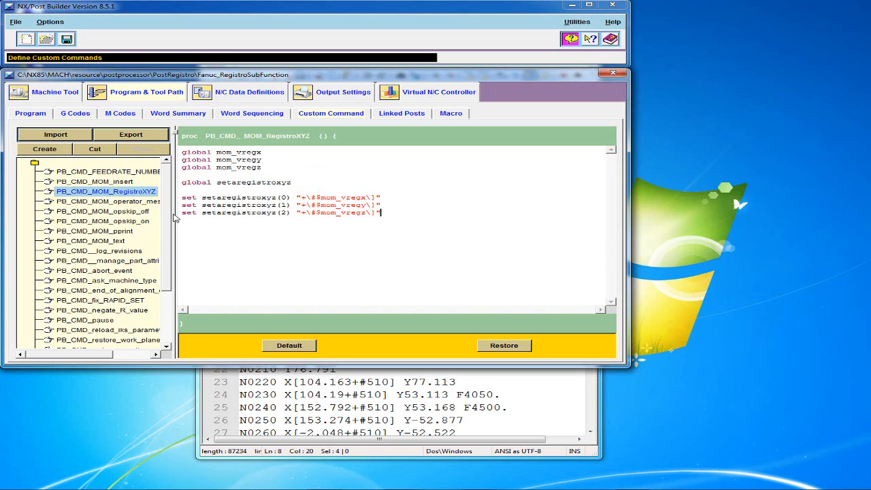
left_click_drag(175, 217, 194, 215)
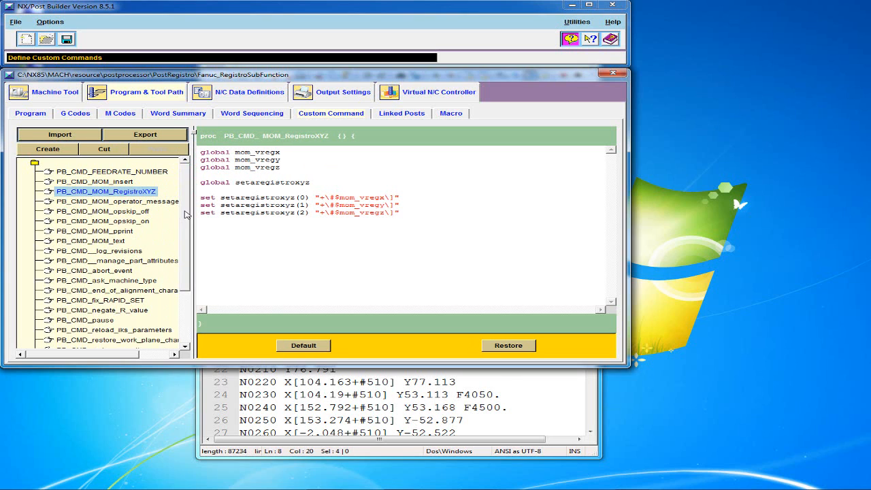
Step: Attach the custom command PB_CMD_MOM_RegistroXYZ to the Setar Sub Function machine control event and accept the block
left_click(37, 116)
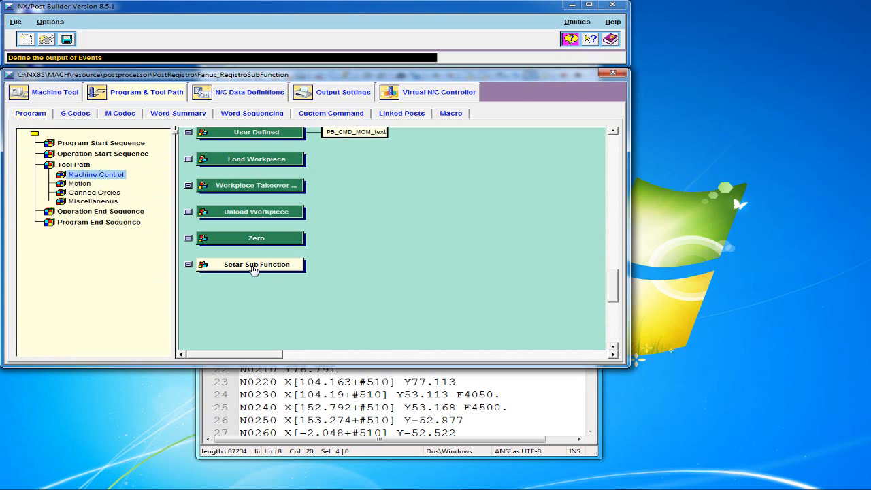
left_click(296, 267)
left_click(438, 127)
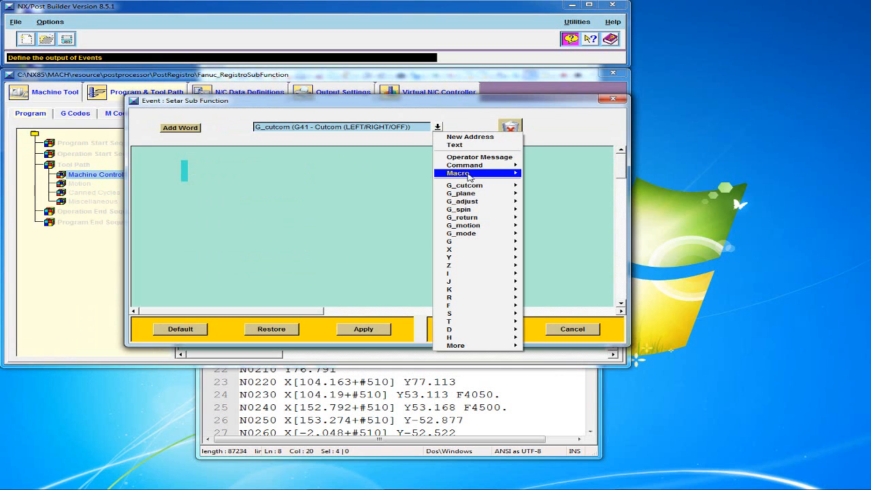
mouse_move(472, 170)
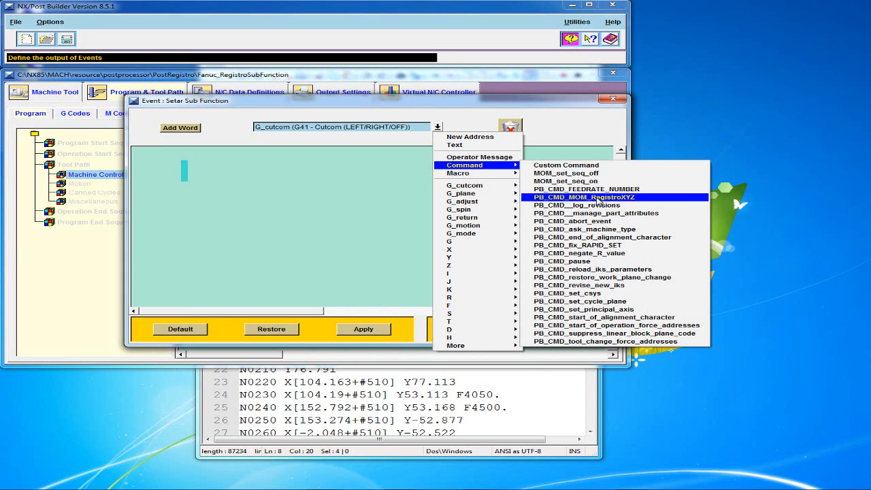
left_click(594, 198)
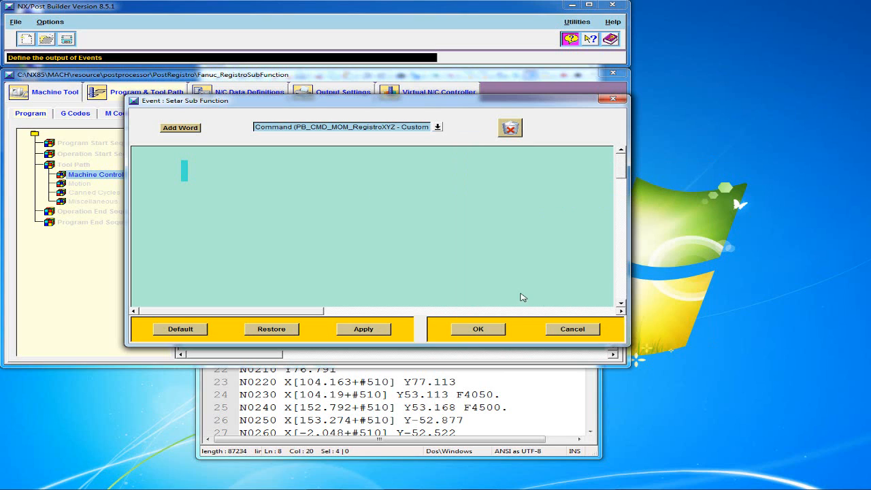
left_click_drag(187, 131, 185, 171)
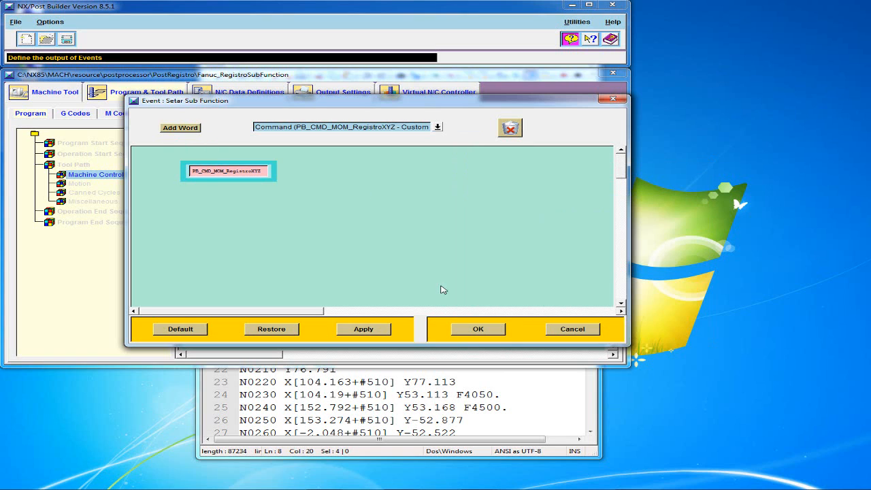
left_click(490, 329)
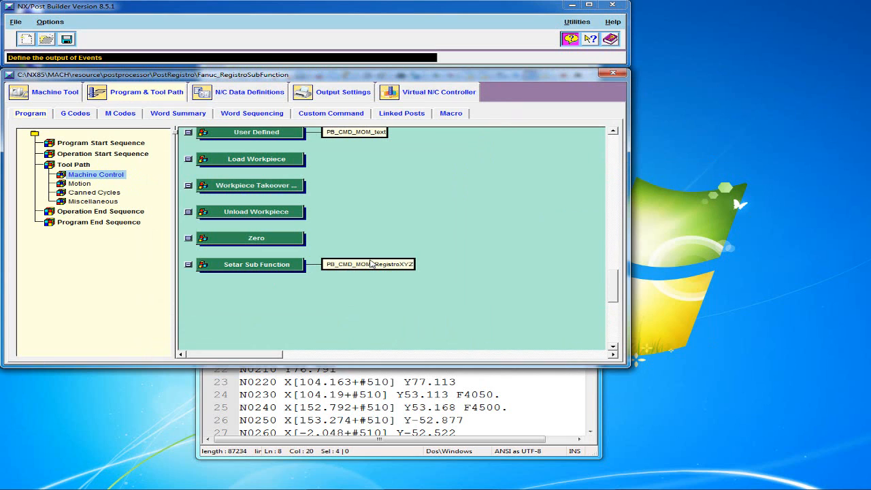
Step: Review the Setar Sub Function event's block and its user-defined register parameters
left_click(257, 265)
left_click(559, 330)
right_click(245, 266)
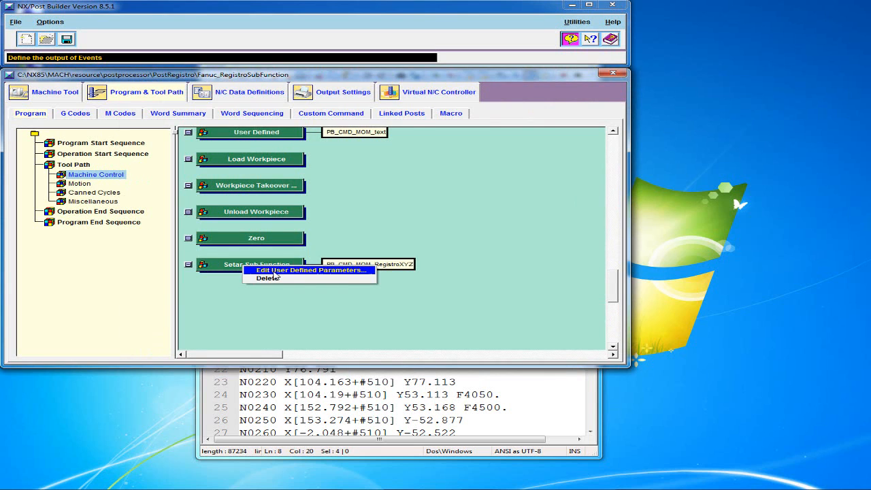
left_click(279, 271)
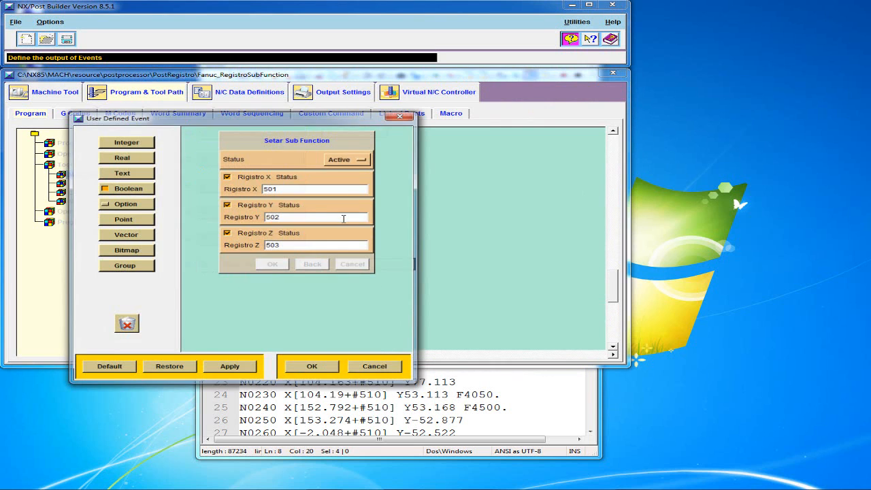
left_click(378, 368)
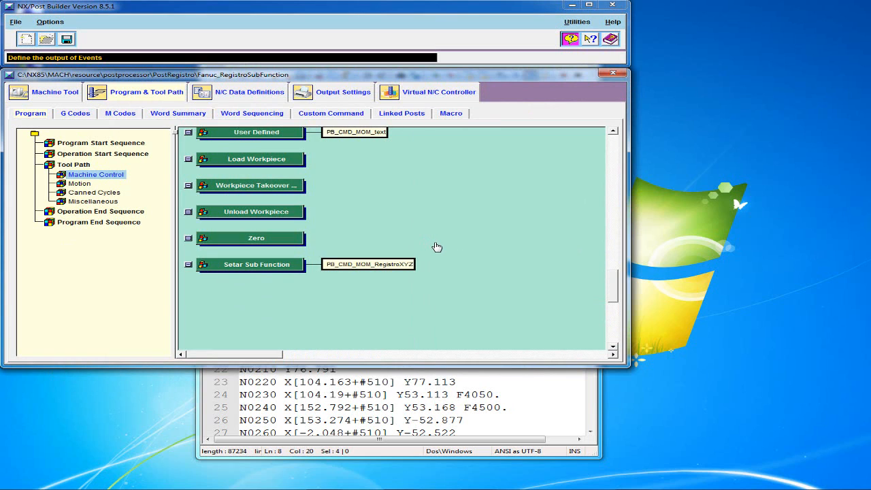
mouse_move(615, 286)
left_mouse_down()
mouse_move(615, 268)
mouse_move(614, 277)
left_mouse_up()
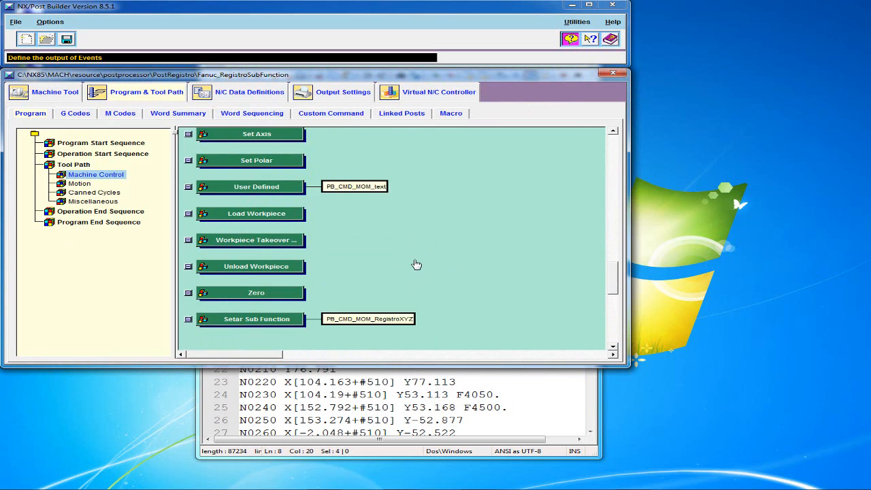
left_click(99, 175)
Step: Create a new word based on the X word in the N/C data definitions
left_click(241, 95)
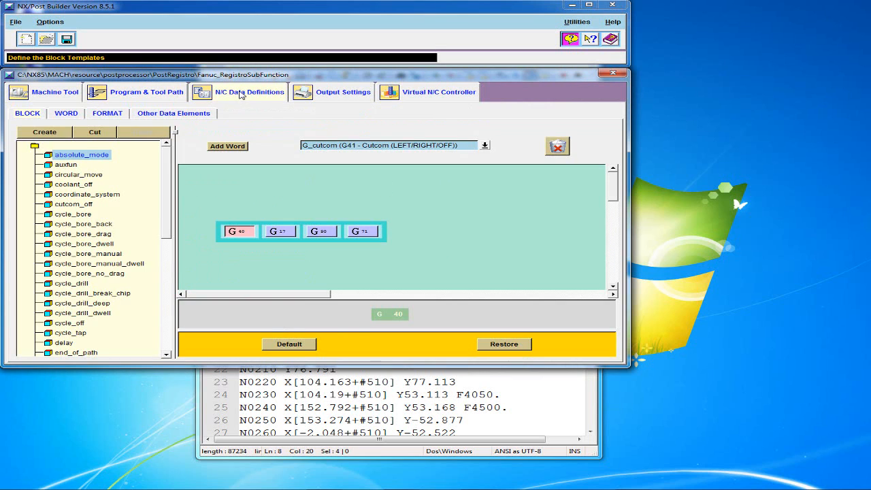
left_click(67, 114)
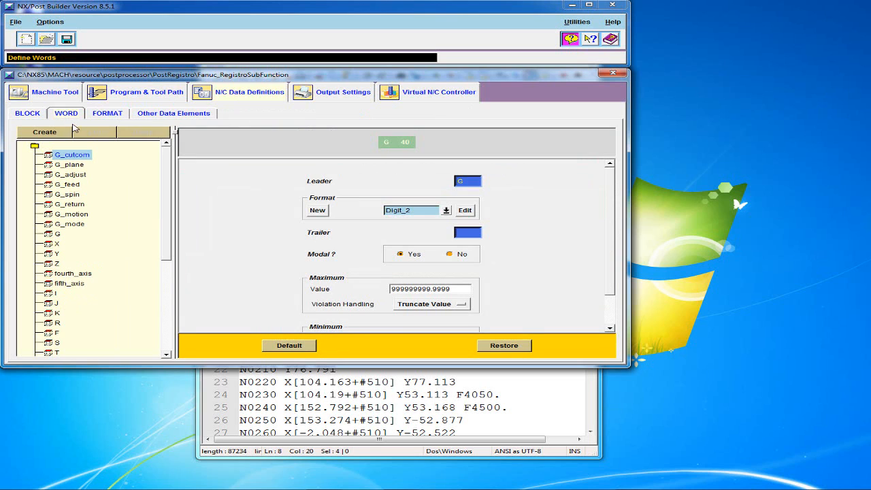
left_click(55, 244)
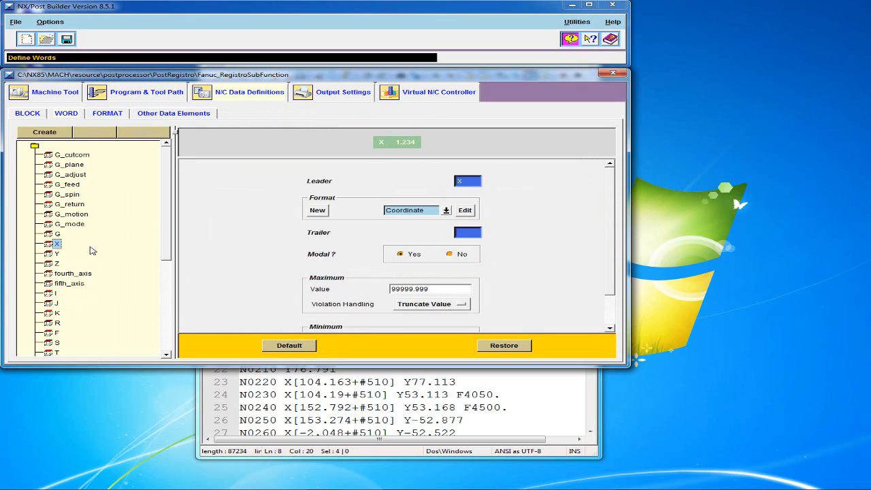
left_click(56, 254)
left_click(57, 263)
right_click(50, 245)
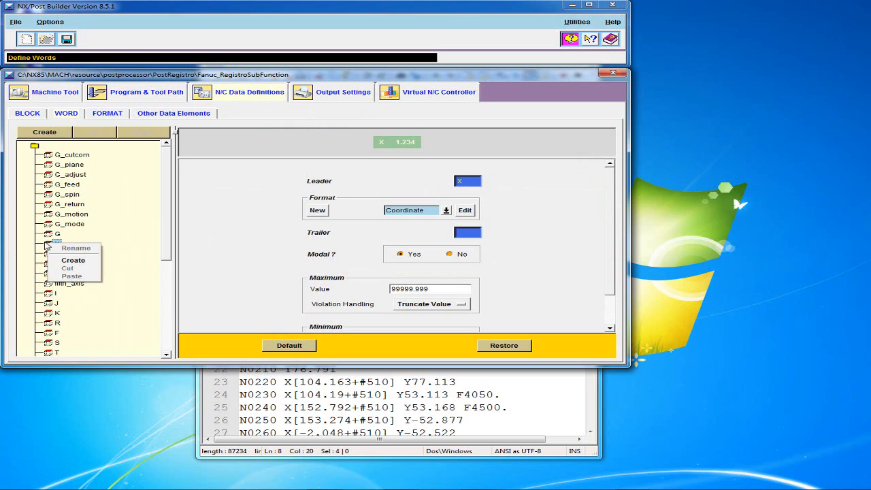
left_click(73, 260)
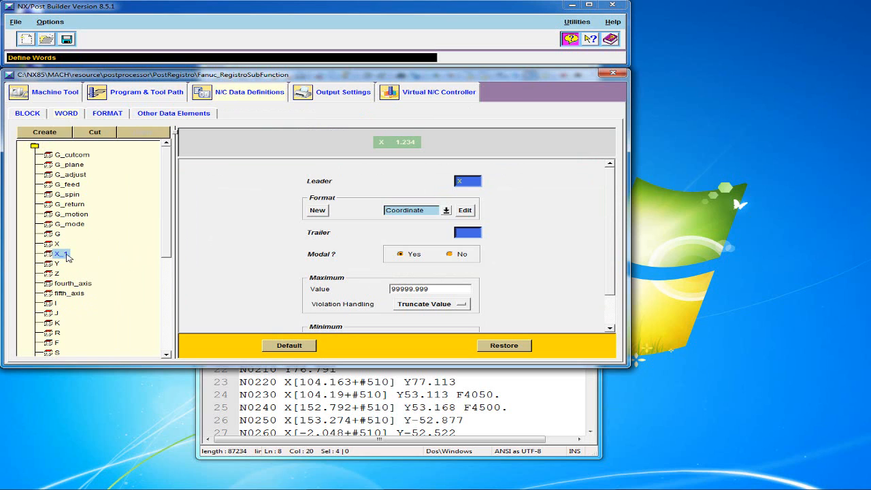